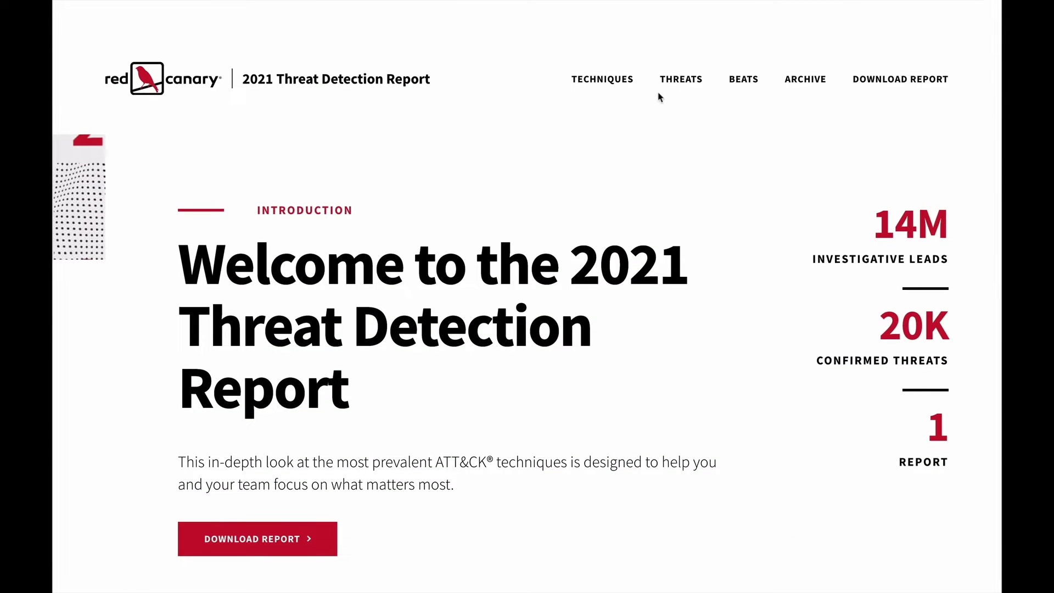
- Open the Top 10 Techniques chart and scroll down toward OS Credential Dumping (T1003)
mouse_move(616, 79)
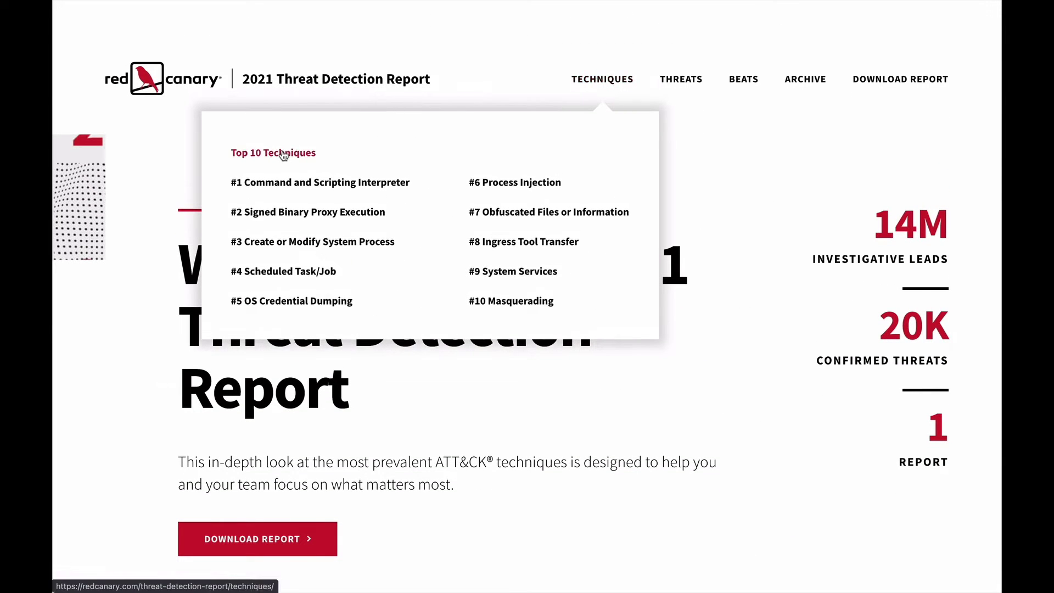
click(283, 153)
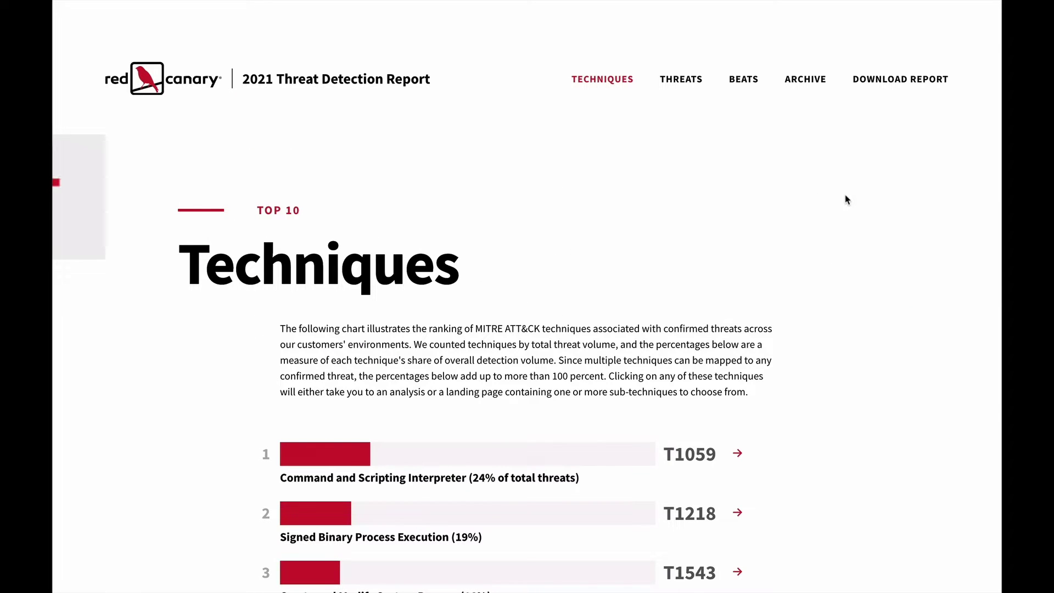
scroll(846, 200, down, 5)
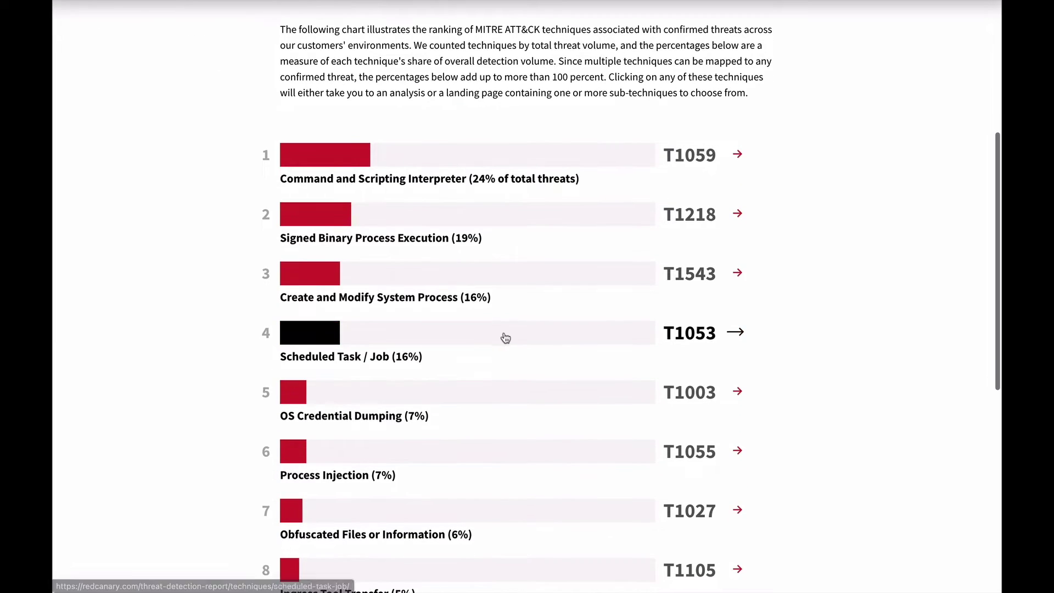
- Go from OS Credential Dumping to the LSASS Memory (T1003.001) page's rundll32 comsvcs.dll MiniDump test
click(474, 389)
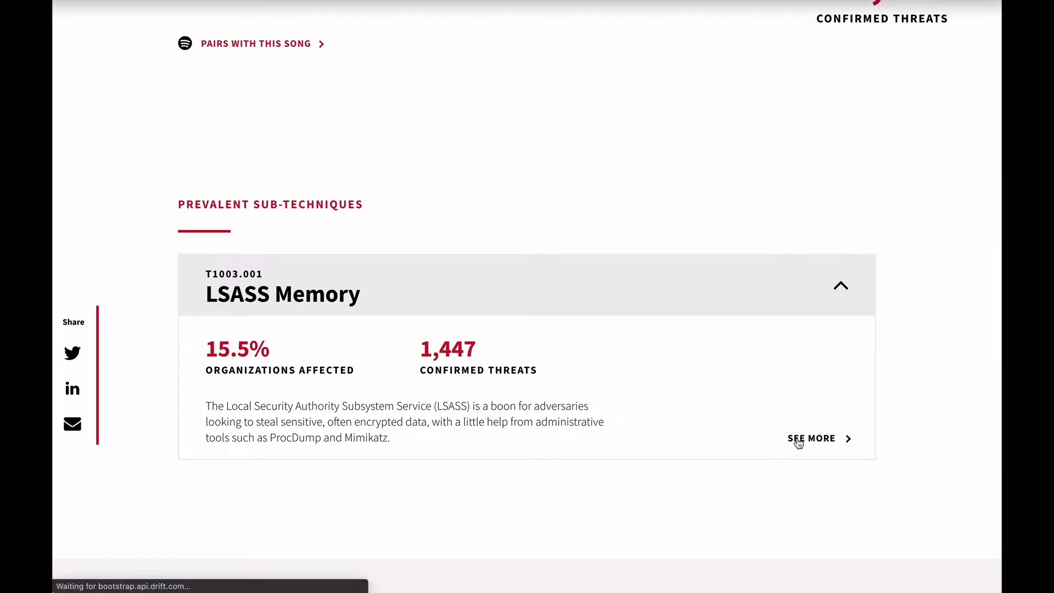
click(799, 443)
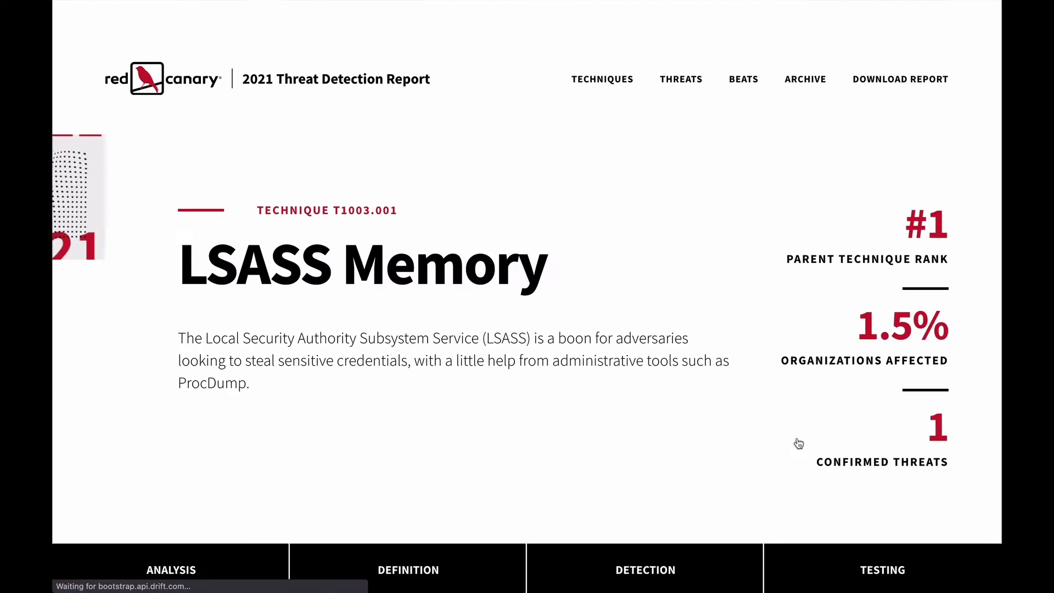
click(827, 570)
scroll(824, 558, down, 10)
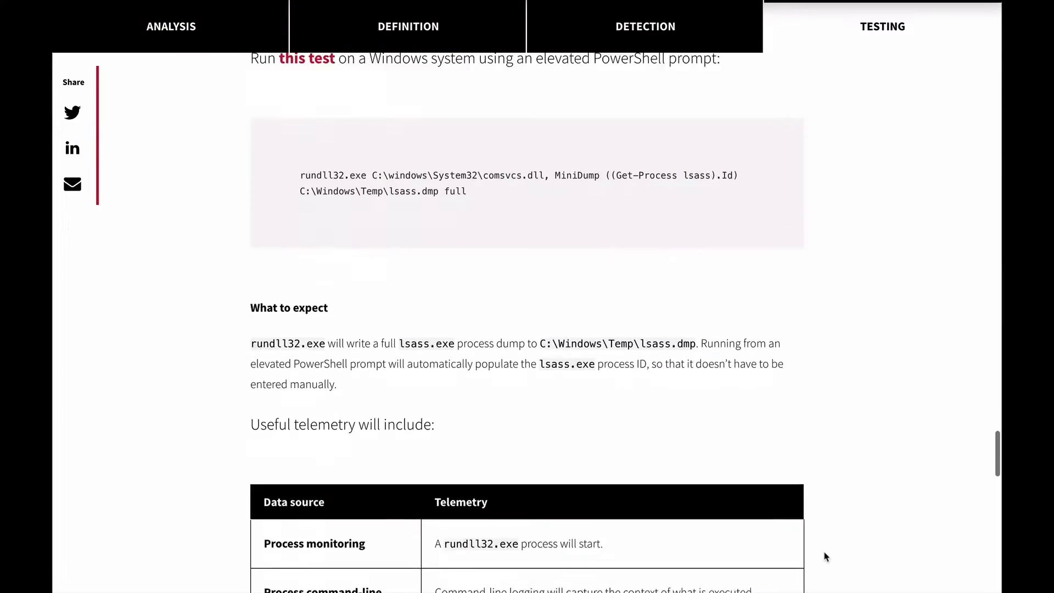
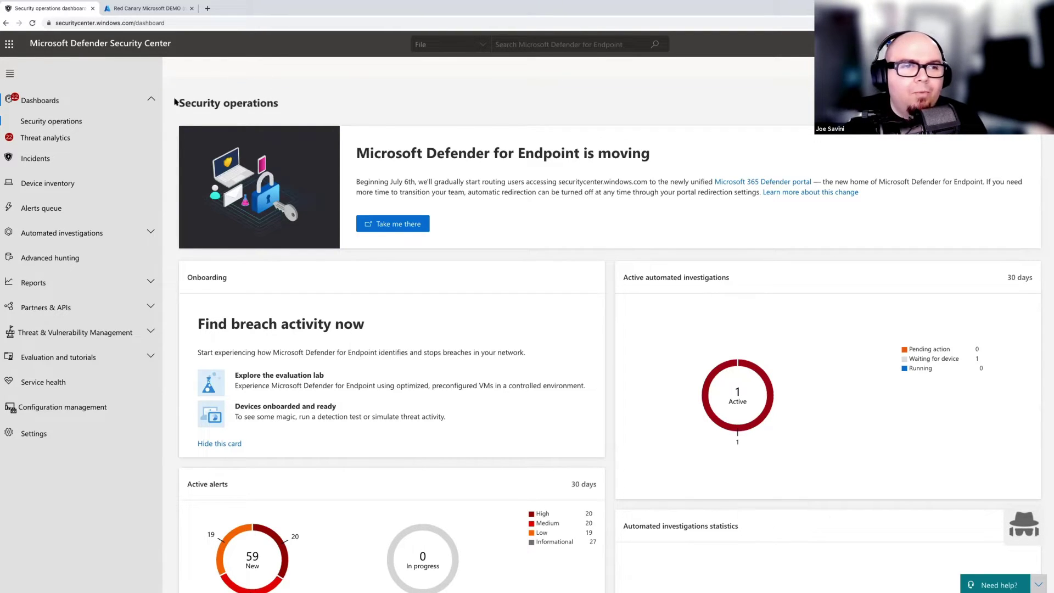
- Open the Alerts queue listing the last day's five alerts
click(104, 204)
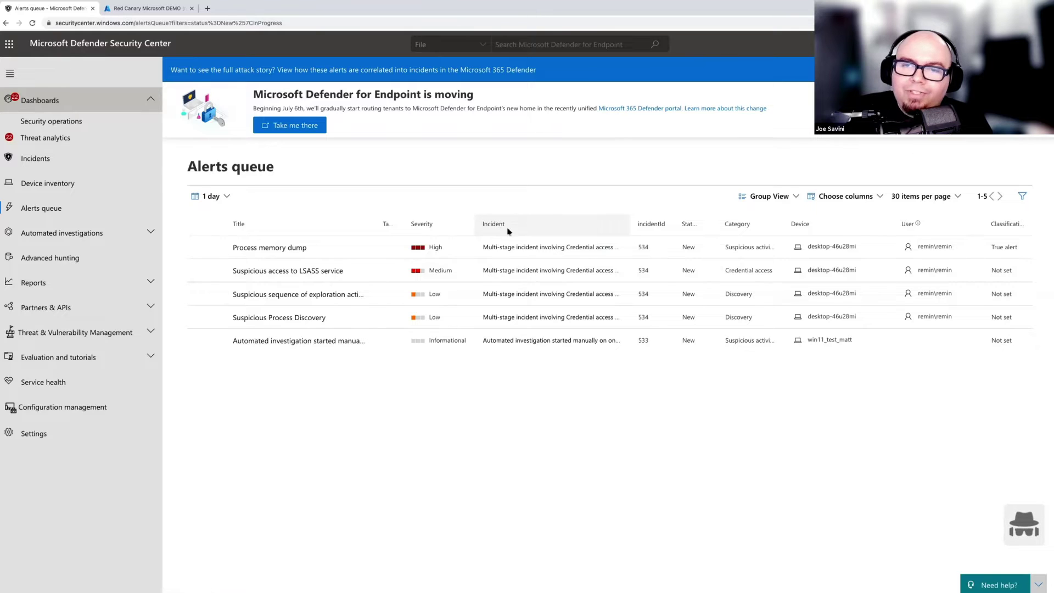
double_click(509, 229)
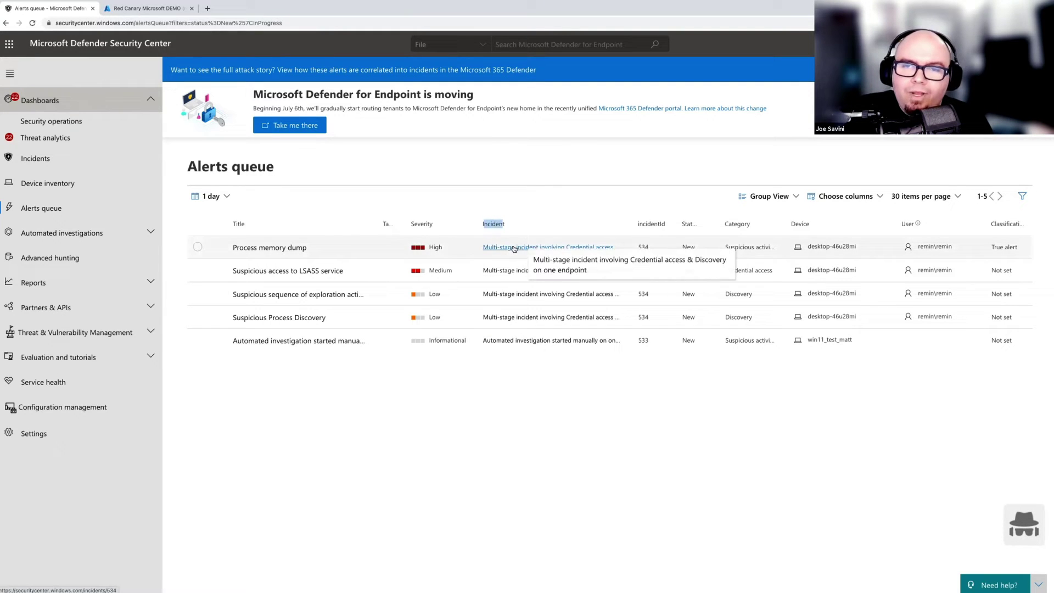
- Open incident 534 from the first alert, check its single device, then return to its four alerts
click(600, 248)
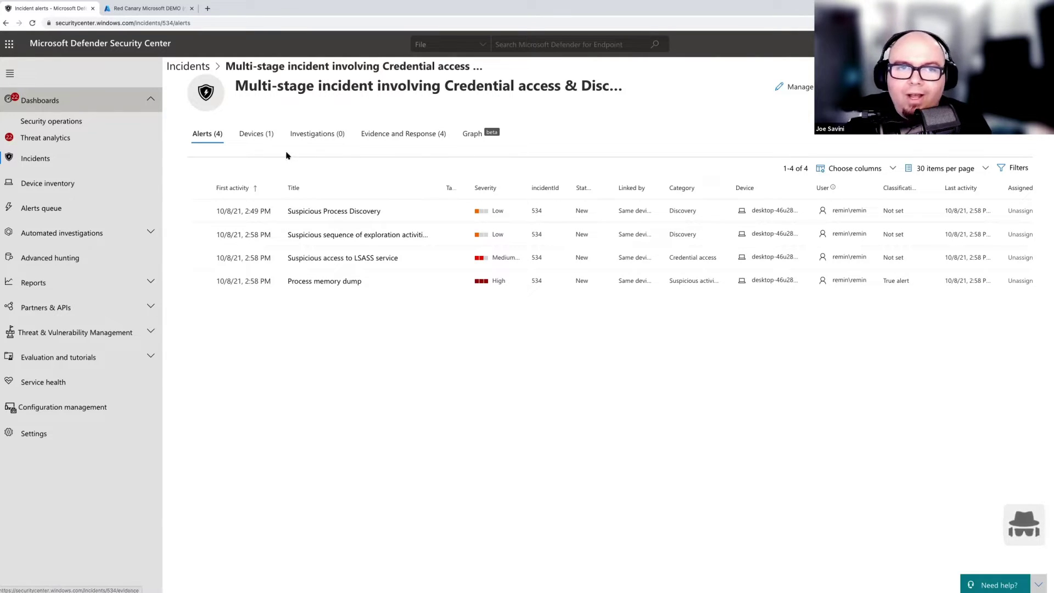
click(267, 135)
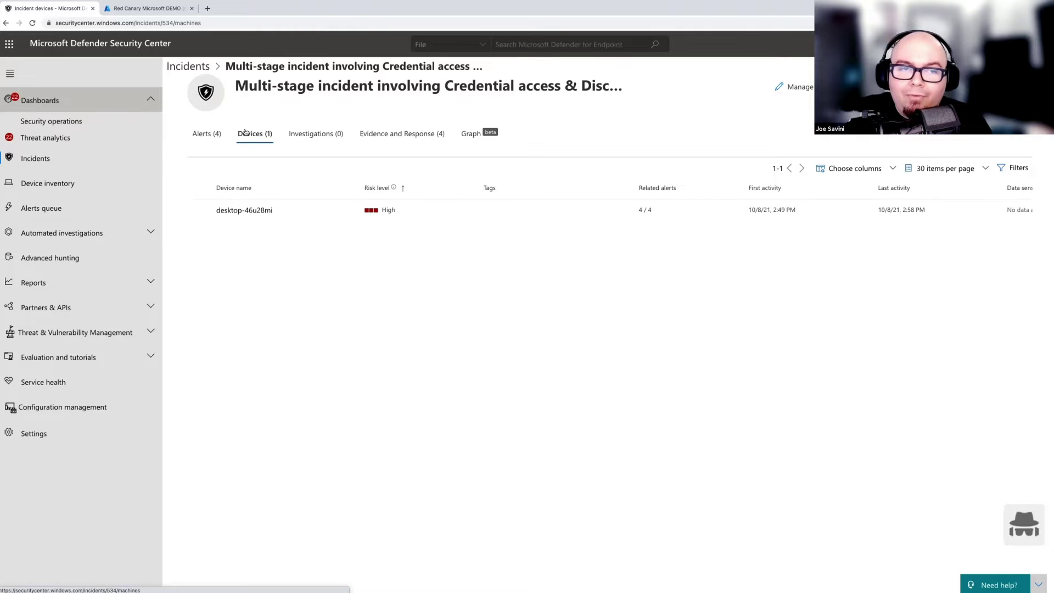
click(213, 137)
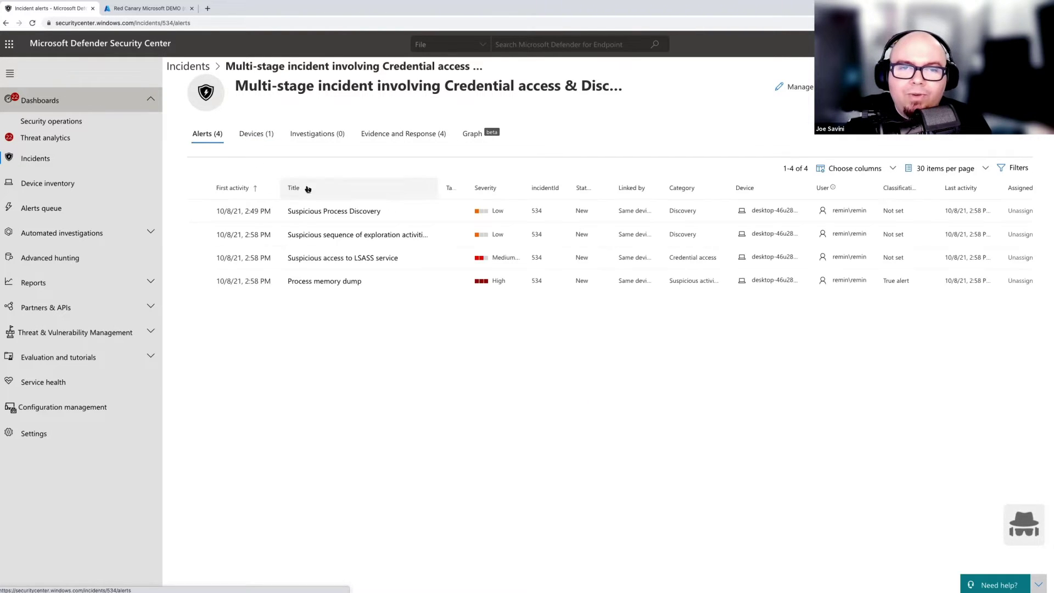
- Open the Suspicious Process Discovery alert and scroll through its Details panel and alert story
click(327, 212)
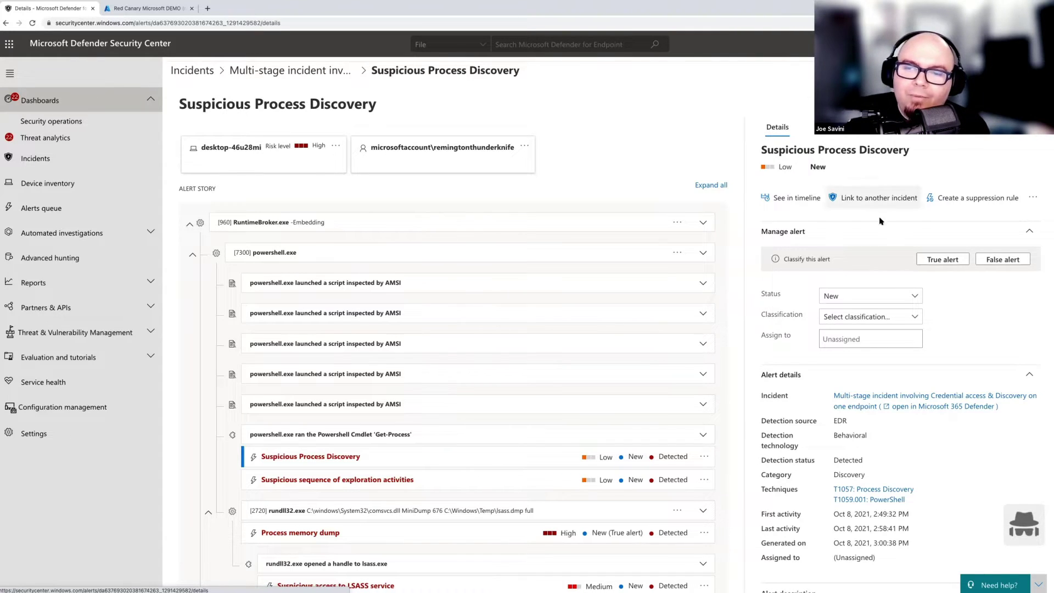
scroll(881, 231, down, 10)
scroll(880, 231, up, 6)
scroll(883, 292, up, 2)
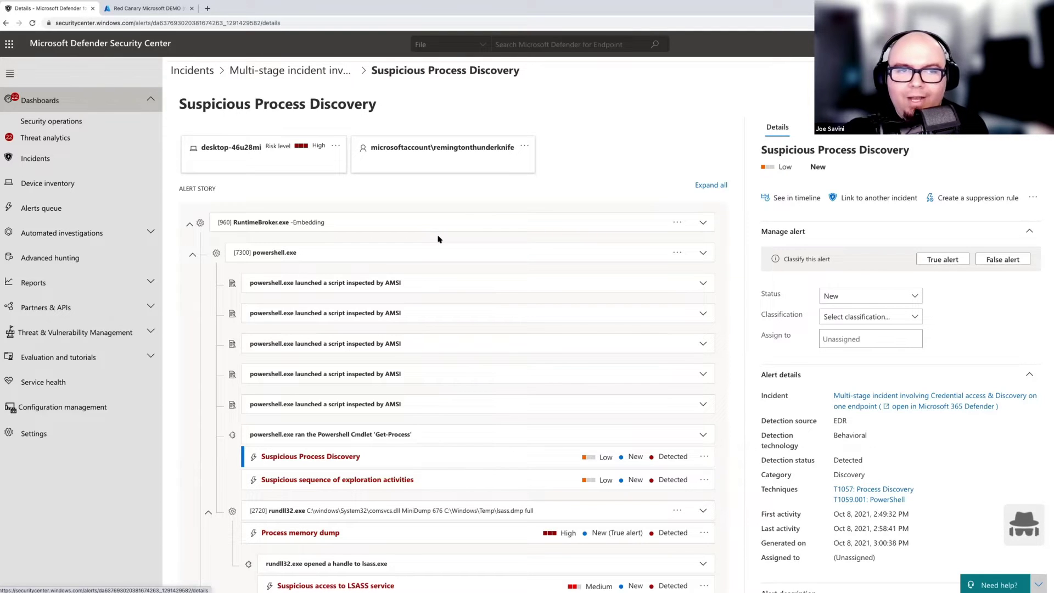
scroll(438, 239, down, 2)
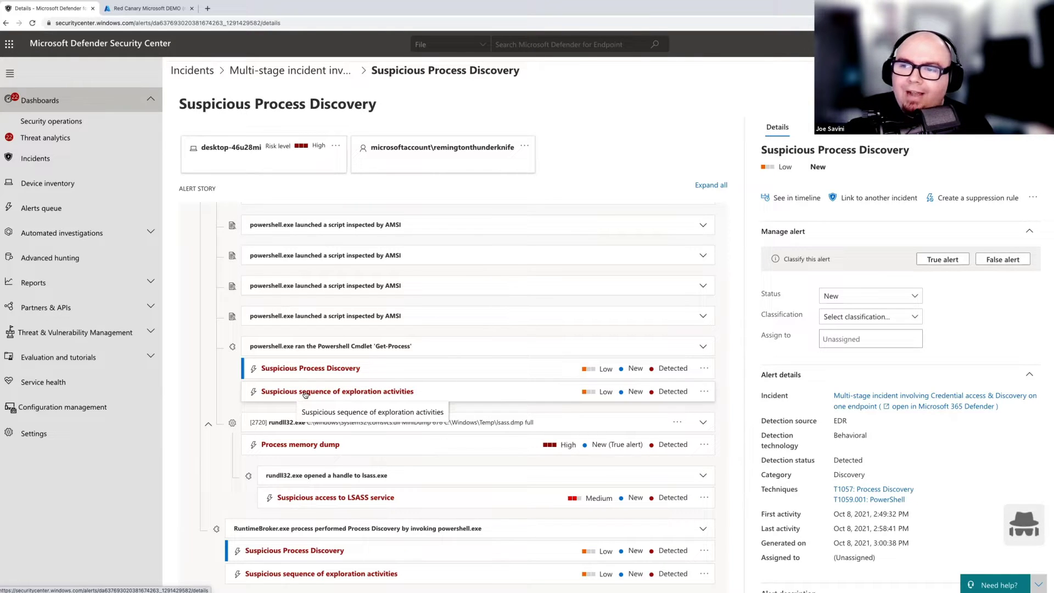
scroll(304, 395, up, 2)
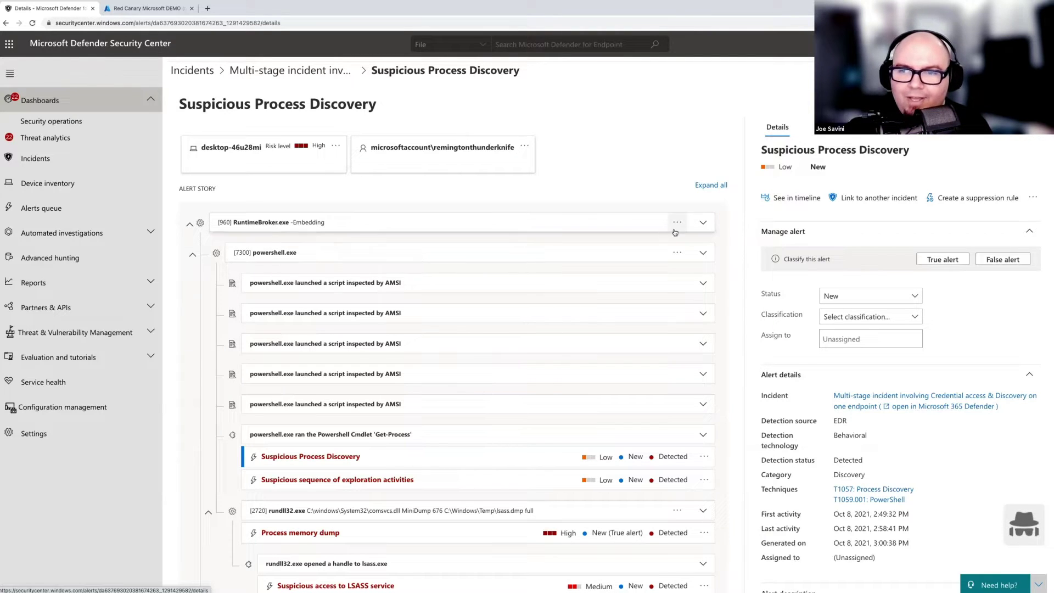
- Expand powershell.exe (7300) in the alert story, revealing its PE metadata and user Sid
click(676, 254)
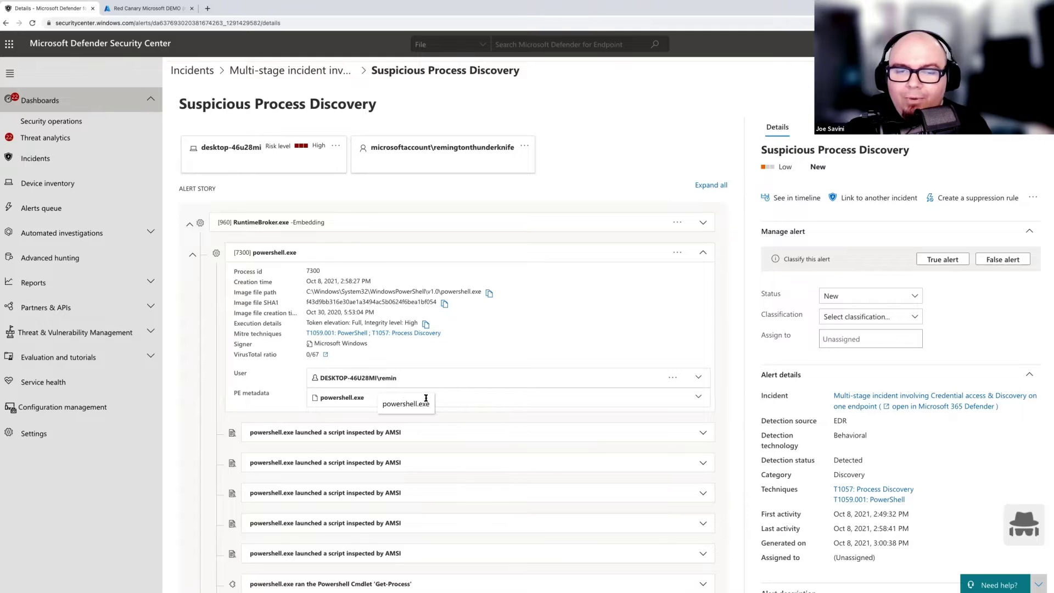
click(698, 397)
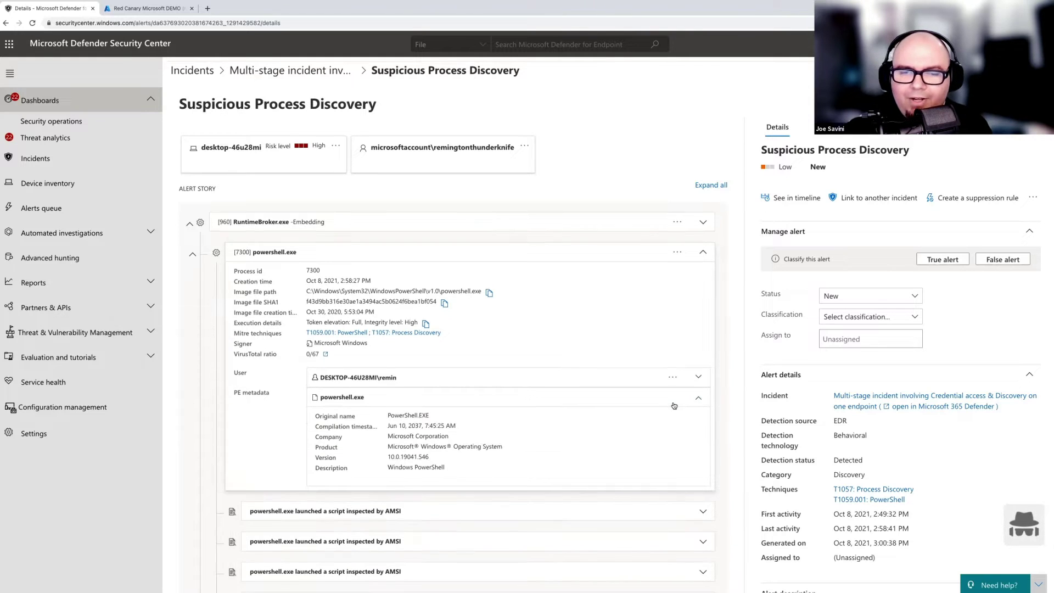
scroll(674, 406, down, 1)
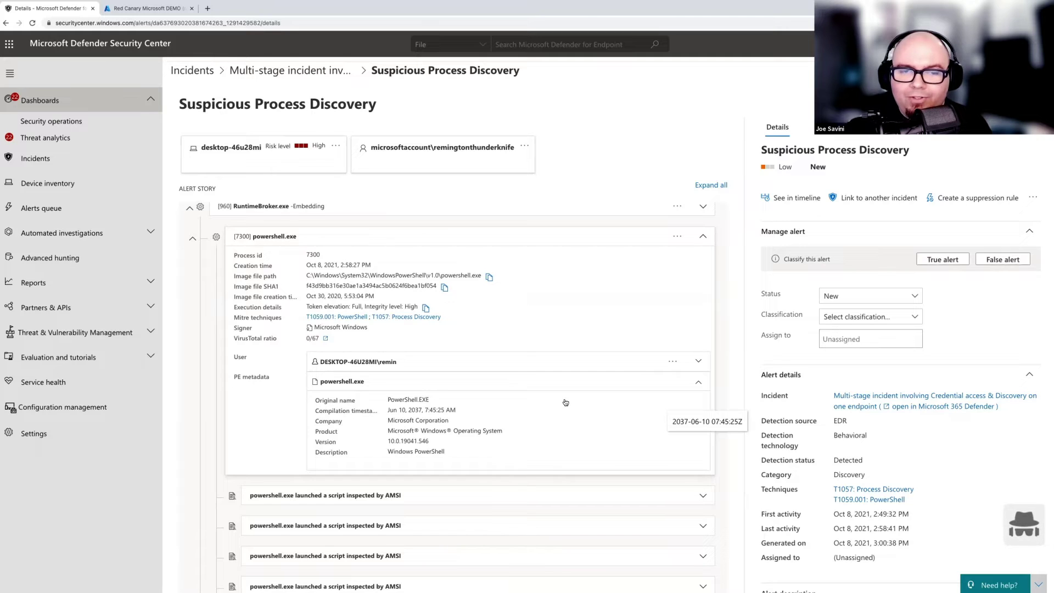
click(700, 362)
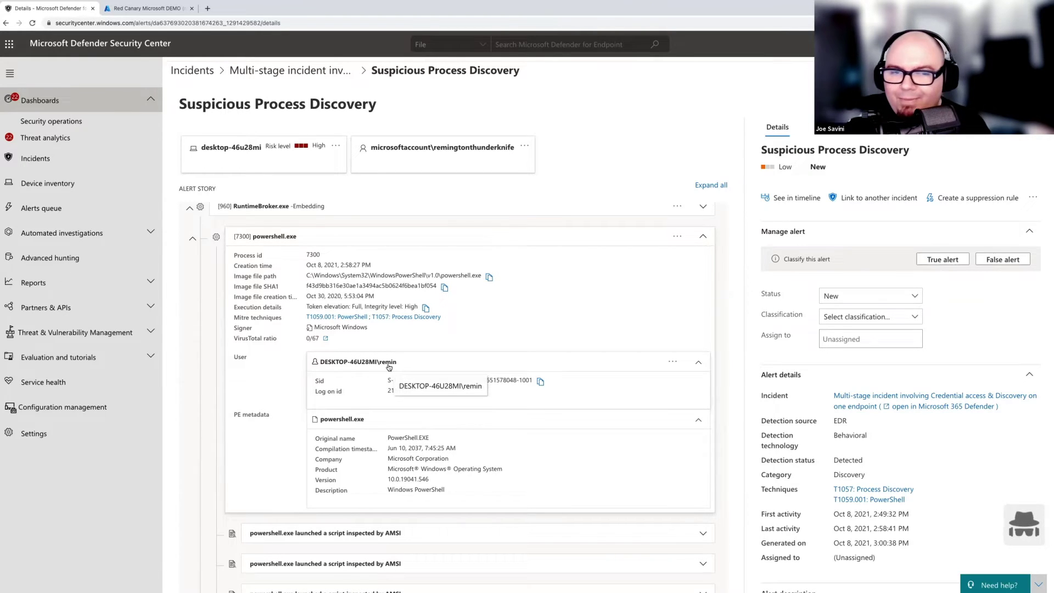
scroll(391, 368, down, 4)
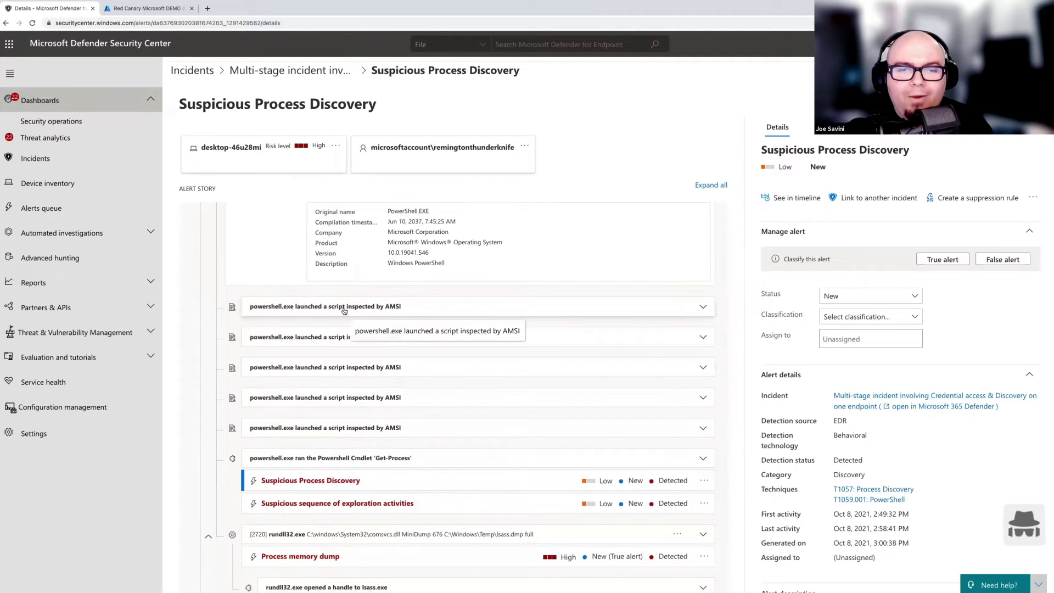
scroll(351, 313, up, 4)
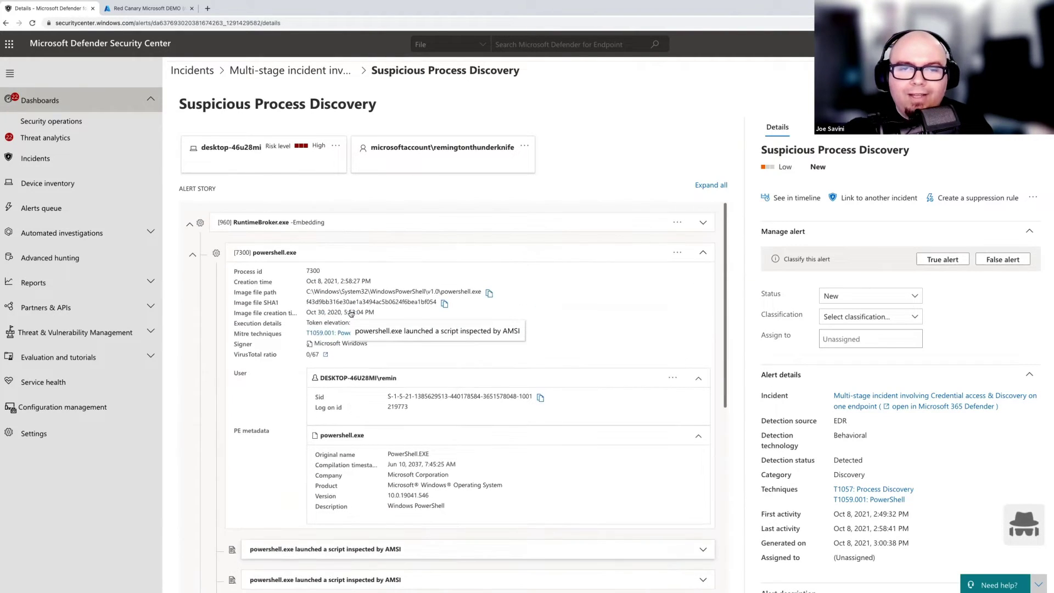
- Collapse powershell.exe's details so its AMSI script launches and Get-Process run show
click(701, 253)
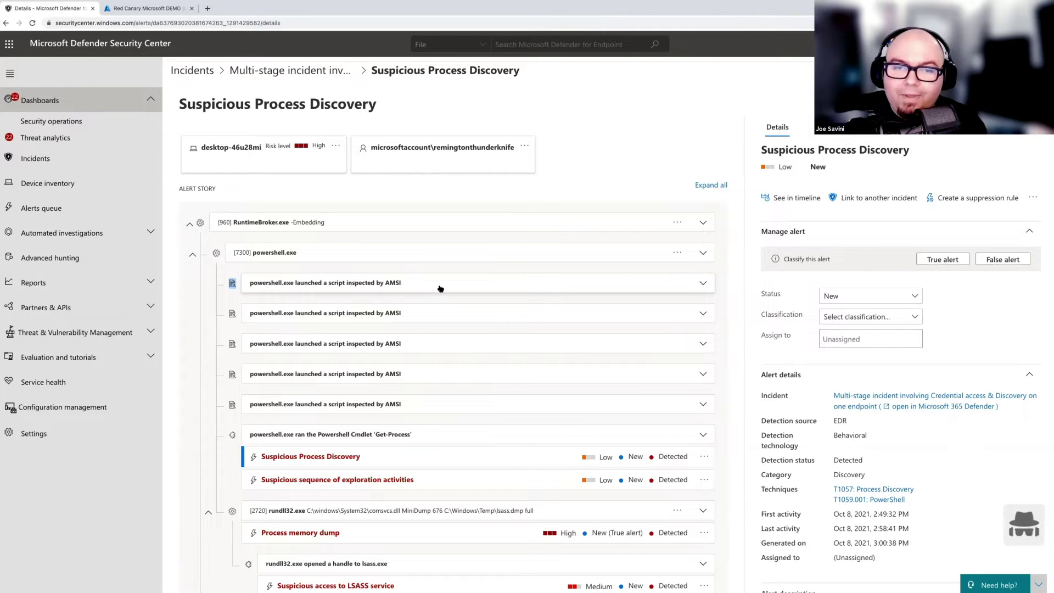
- View the first and second AMSI-inspected scripts, selecting parts of the script text
click(441, 287)
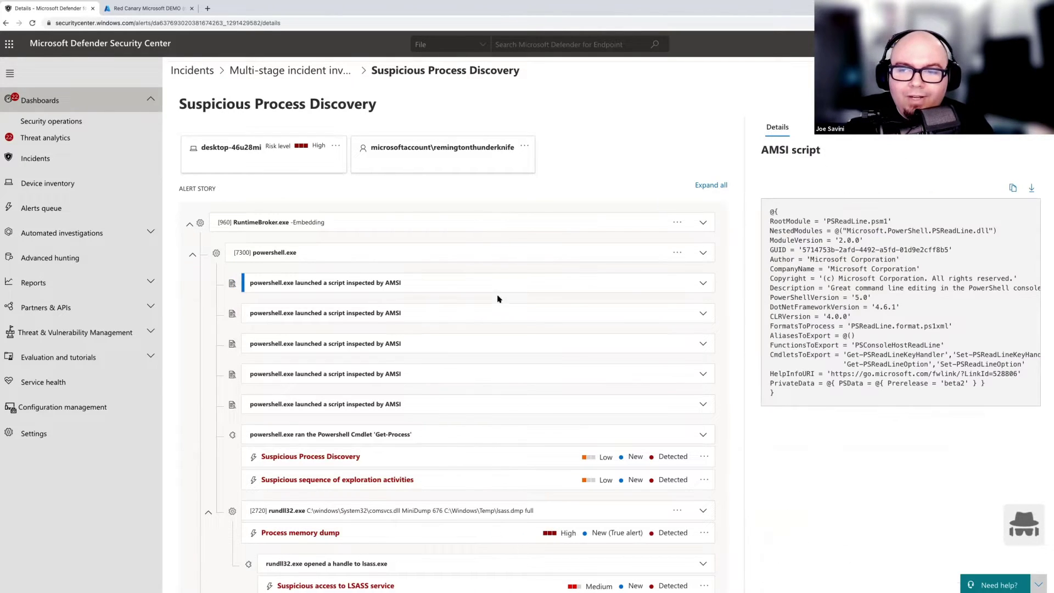
drag(788, 205, 994, 385)
click(709, 298)
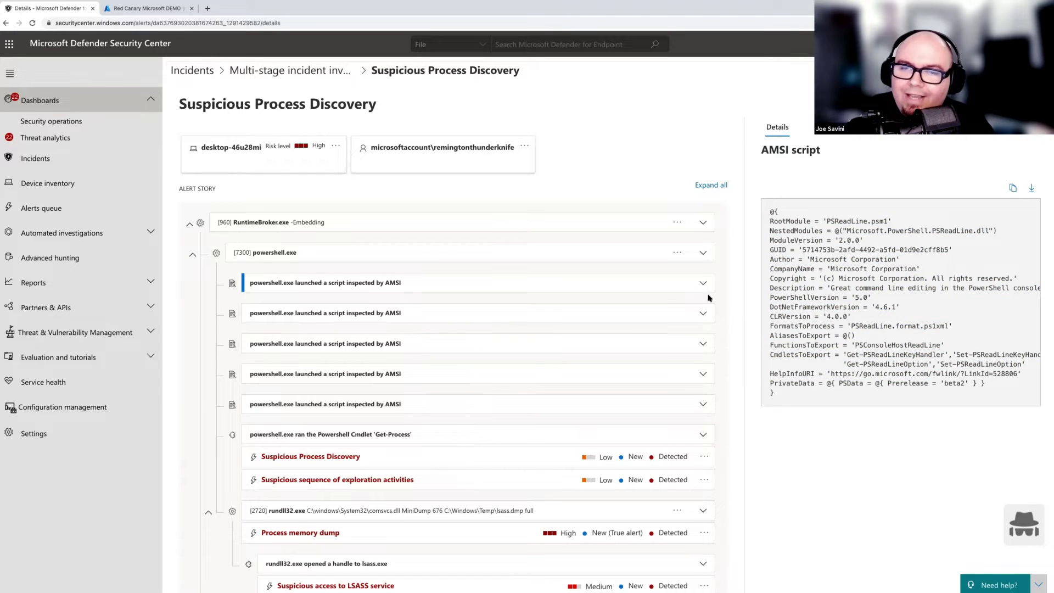
click(502, 322)
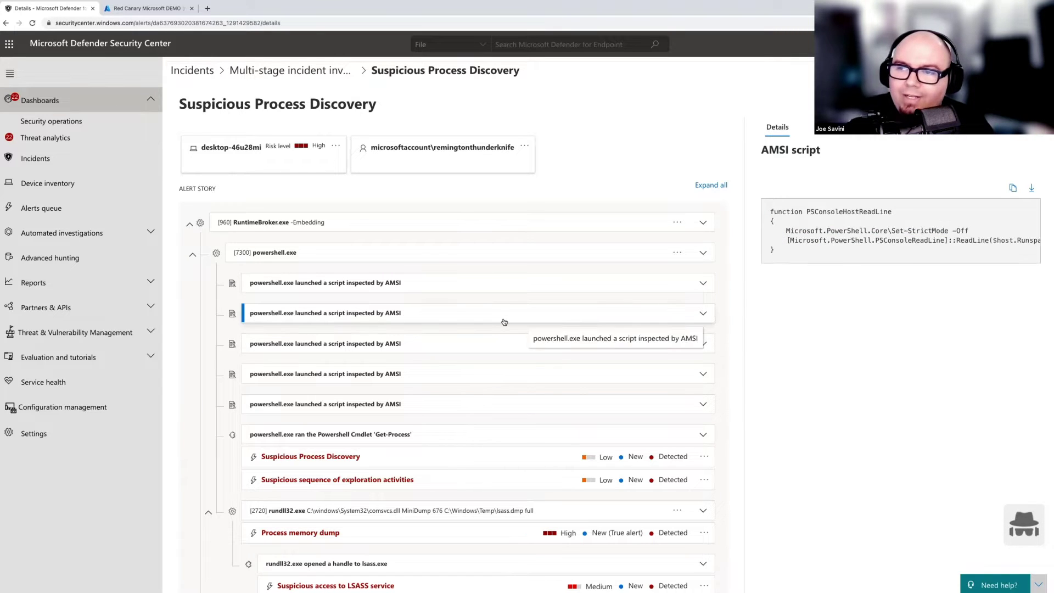
click(480, 281)
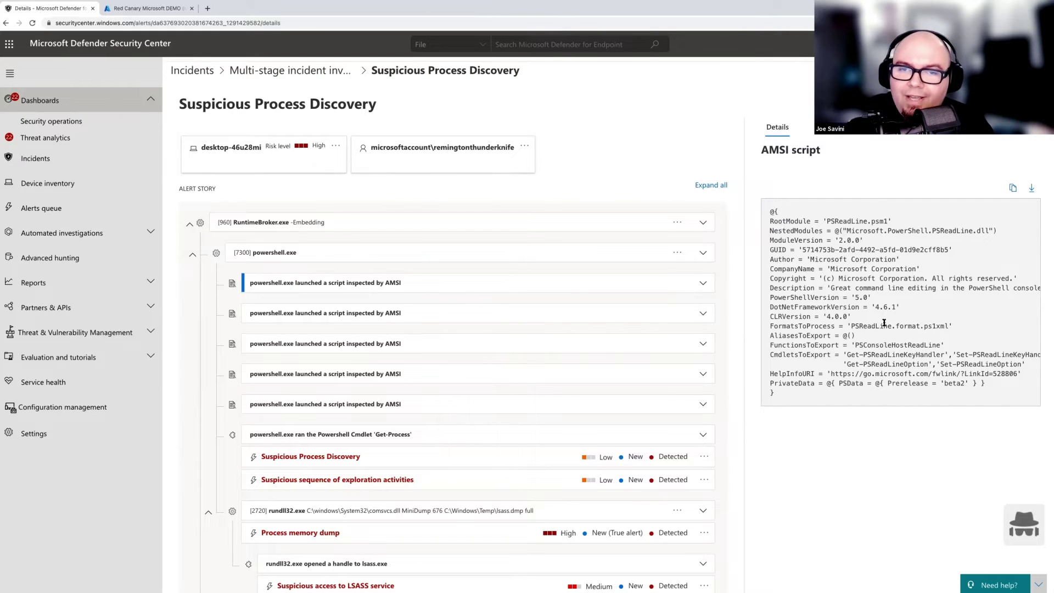
triple_click(885, 323)
click(874, 323)
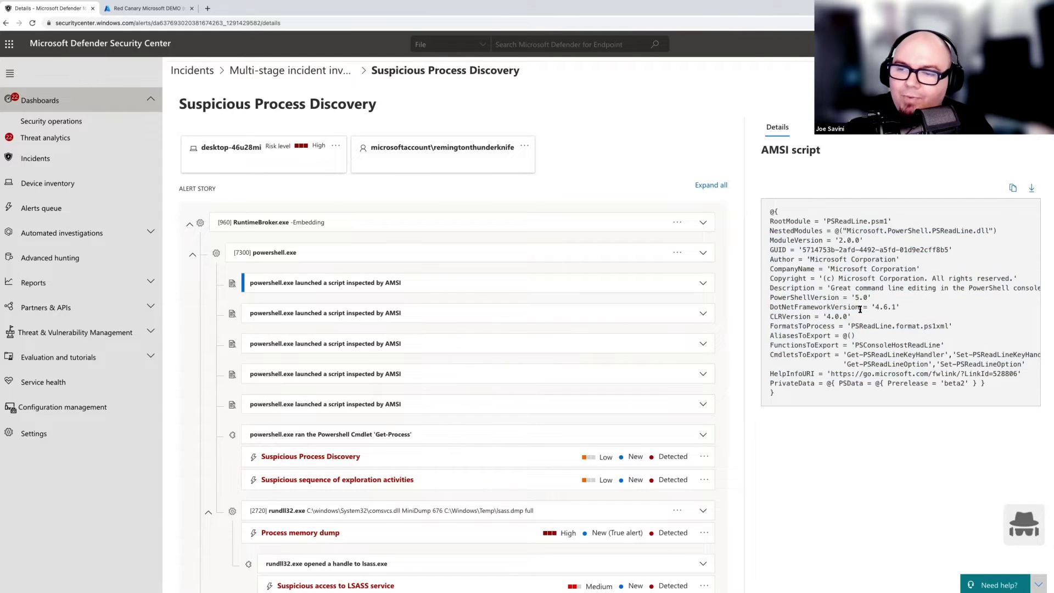
- View the third, fourth and fifth AMSI scripts, highlighting the rundll32 MiniDump command line
click(354, 339)
click(500, 375)
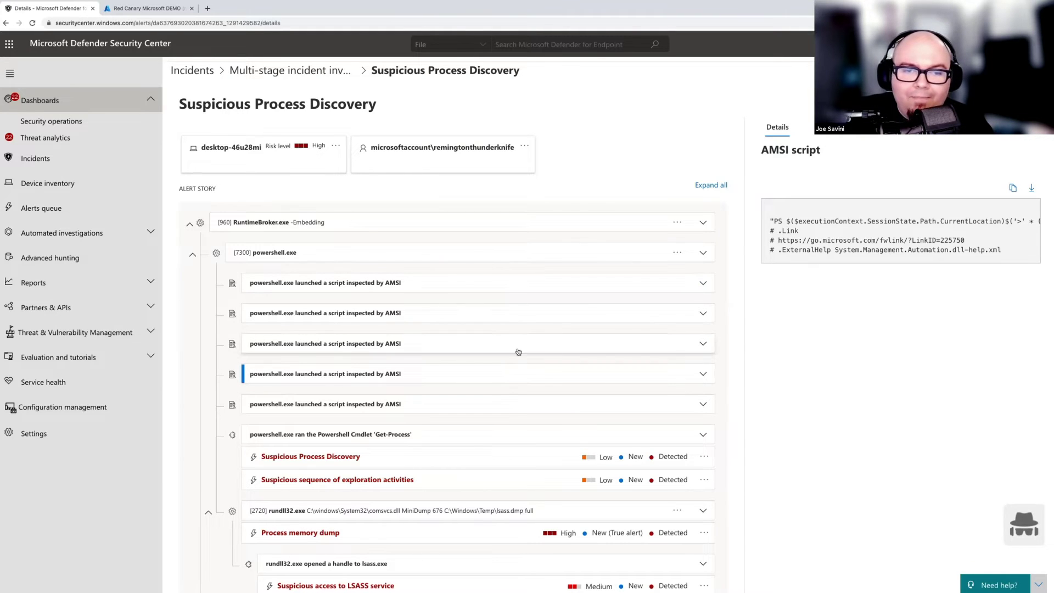
click(328, 404)
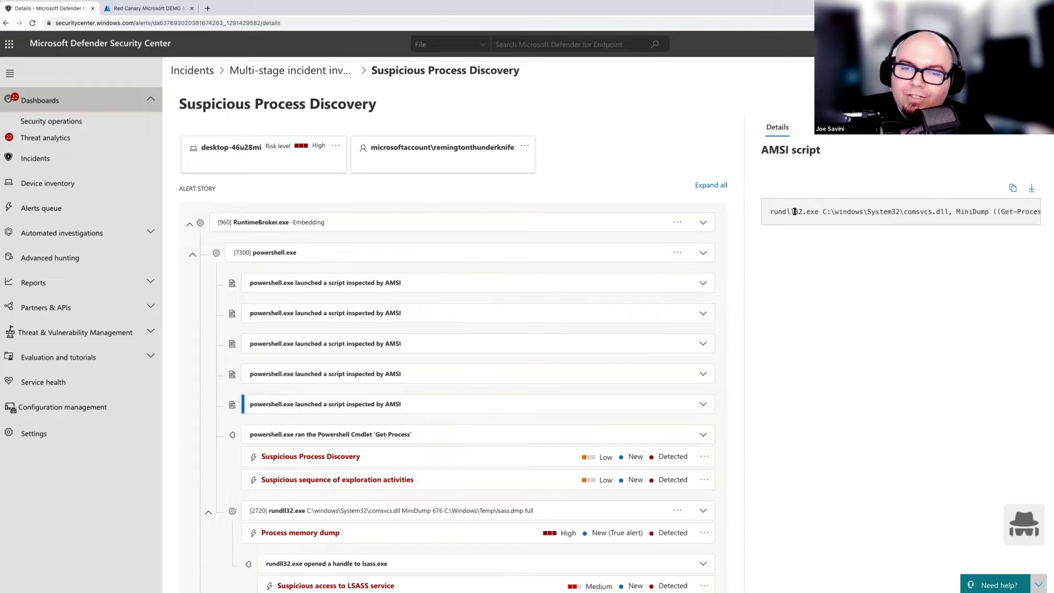
drag(771, 211, 1037, 212)
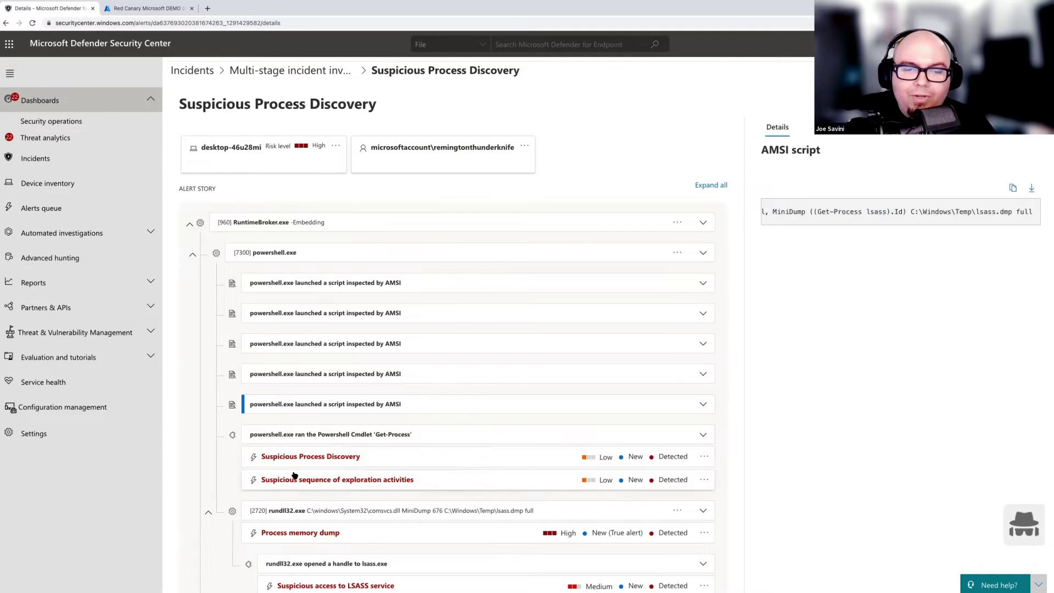
scroll(345, 417, down, 1)
- Inspect rundll32.exe under Process memory dump, selecting its full MiniDump command line writing lsass.dmp
click(345, 417)
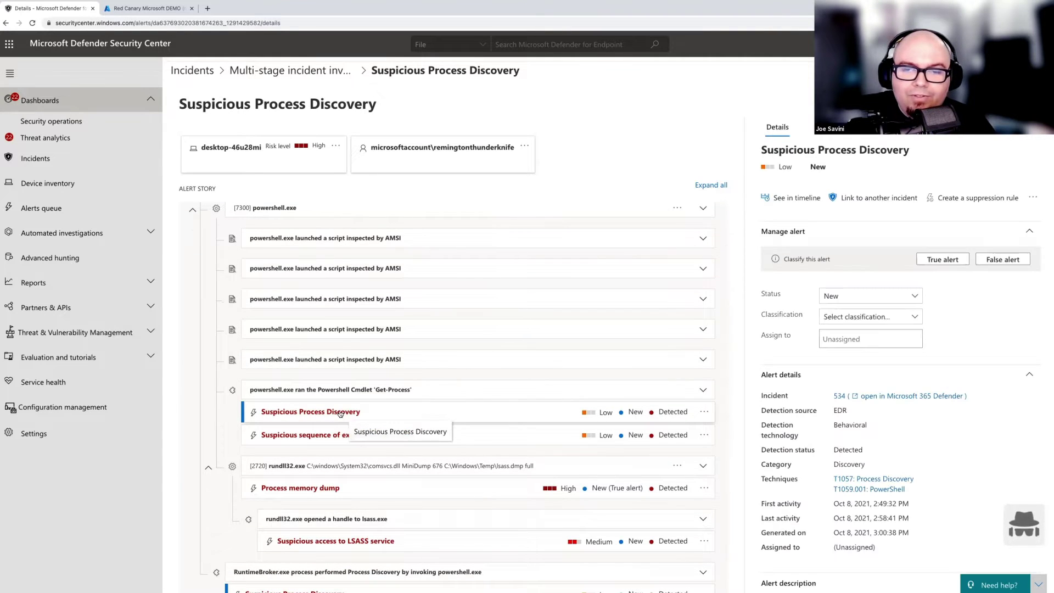
scroll(450, 419, down, 1)
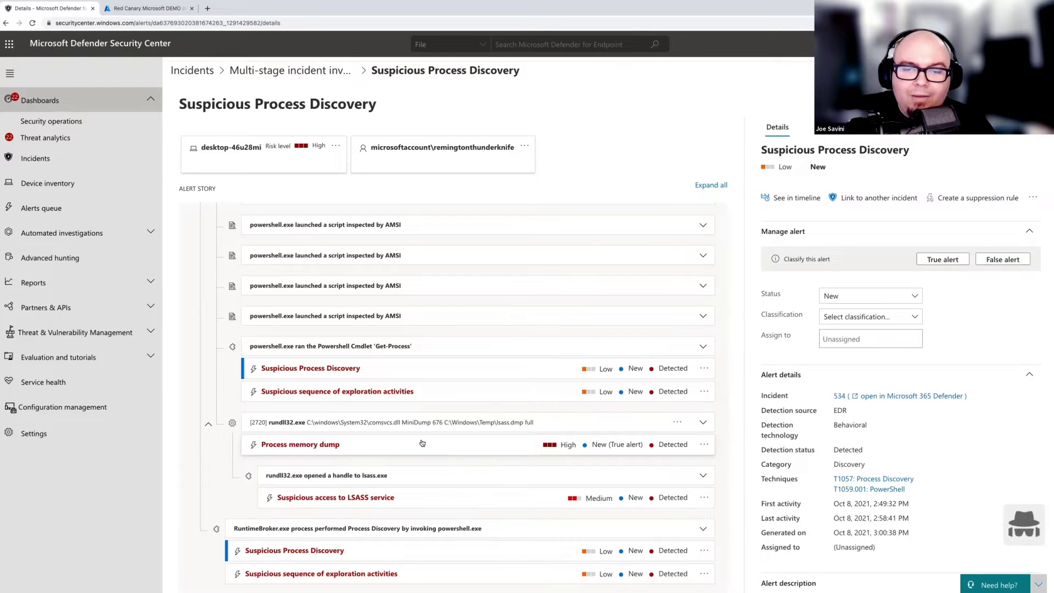
click(401, 443)
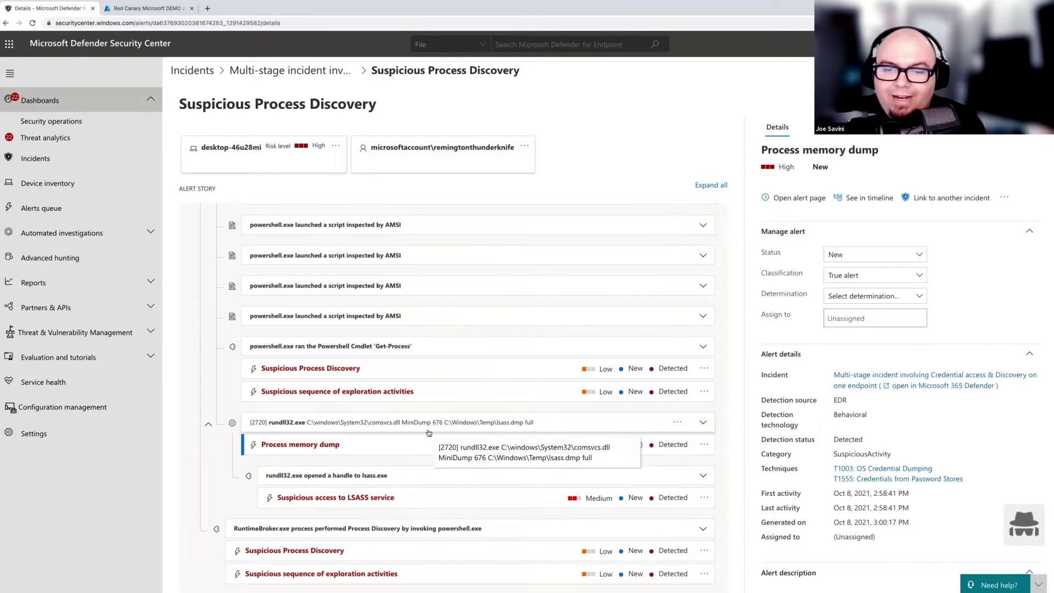
click(429, 432)
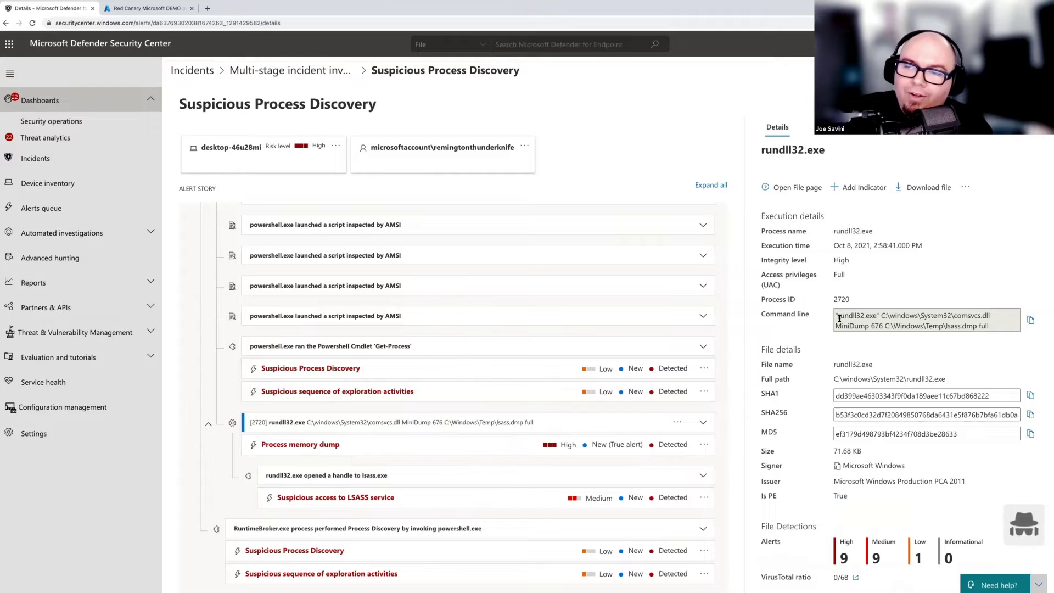
drag(838, 317, 1013, 337)
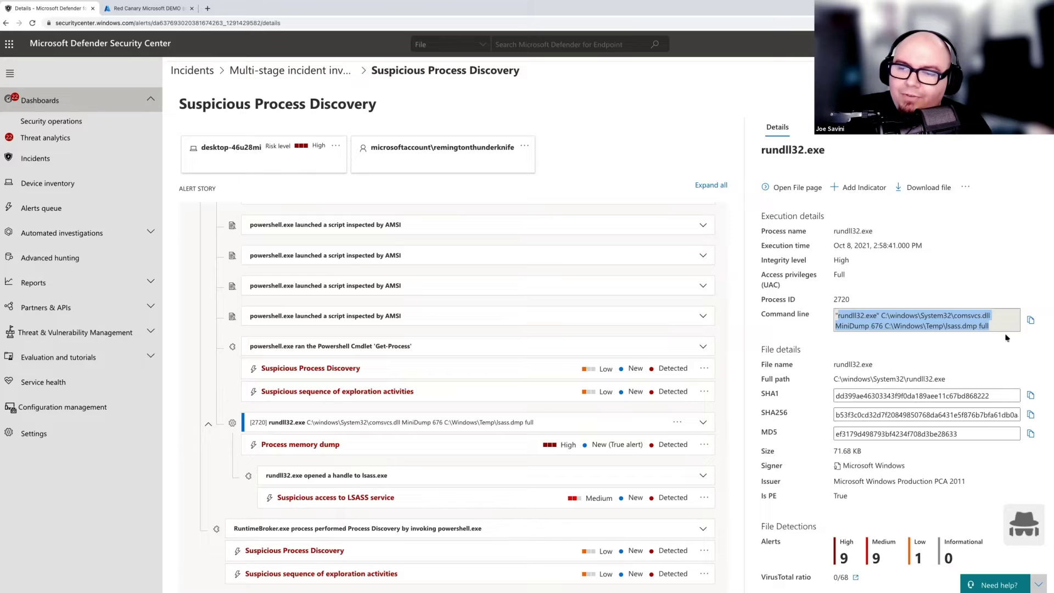
click(375, 369)
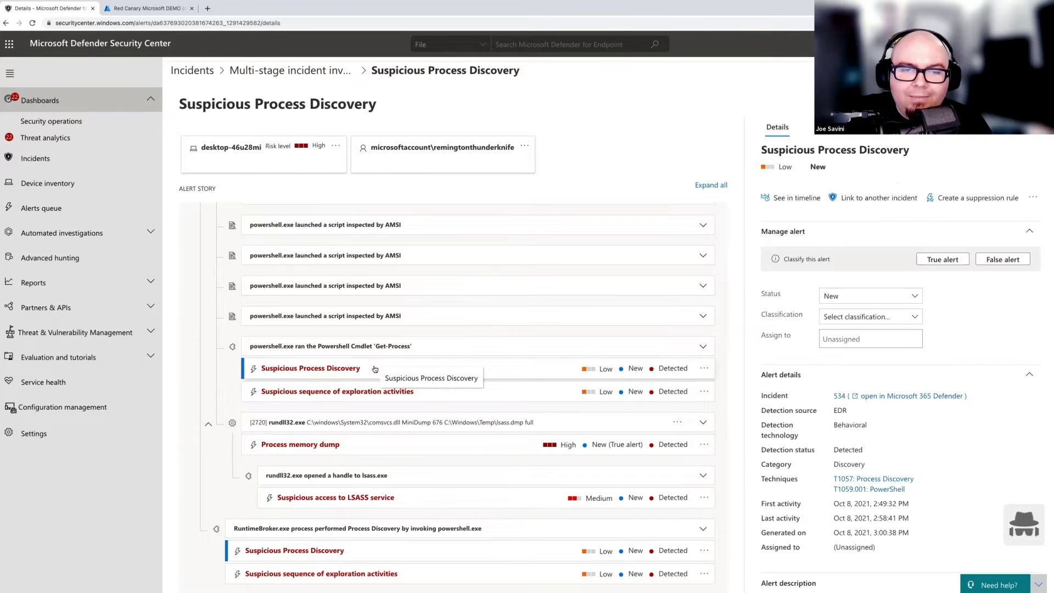
drag(348, 347, 416, 351)
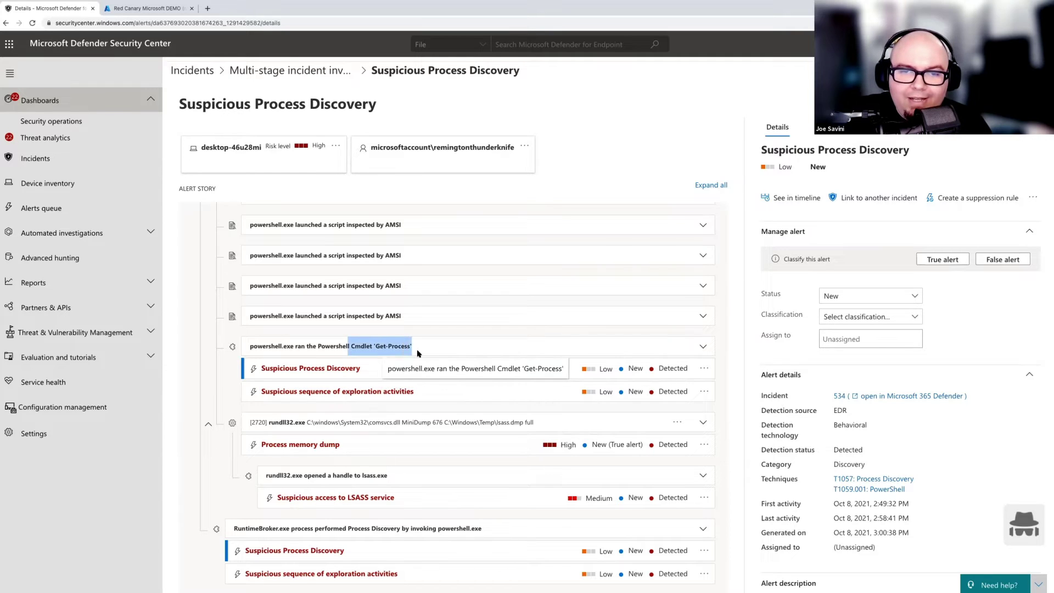
click(395, 400)
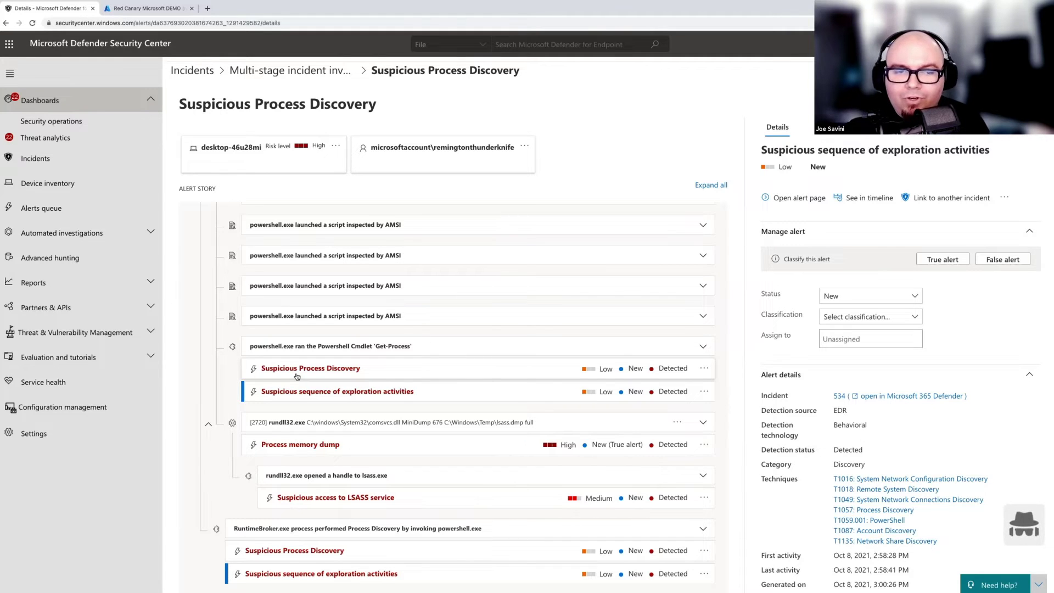
click(297, 376)
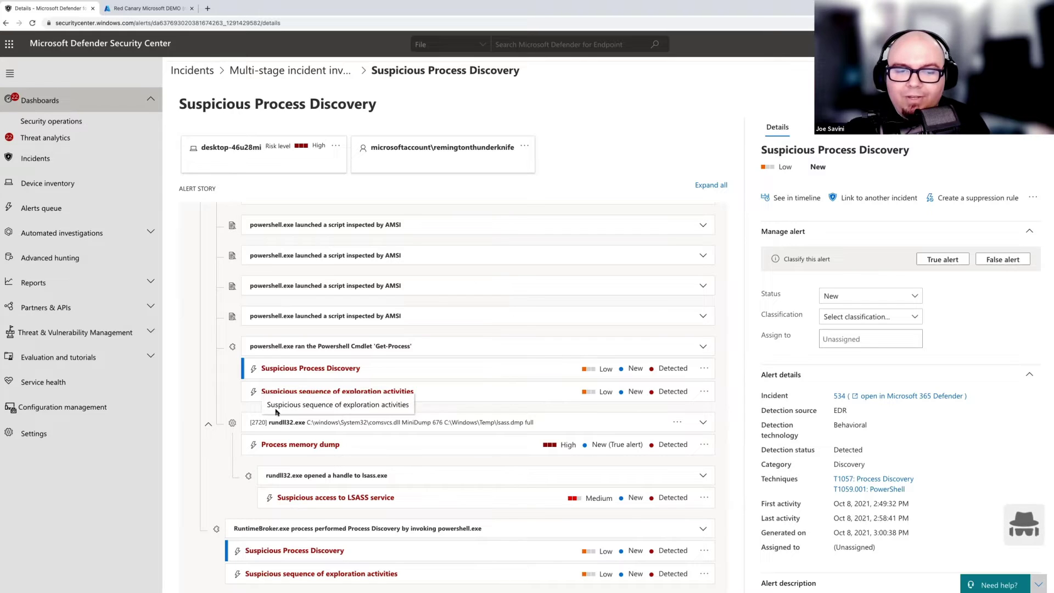
click(321, 387)
click(322, 370)
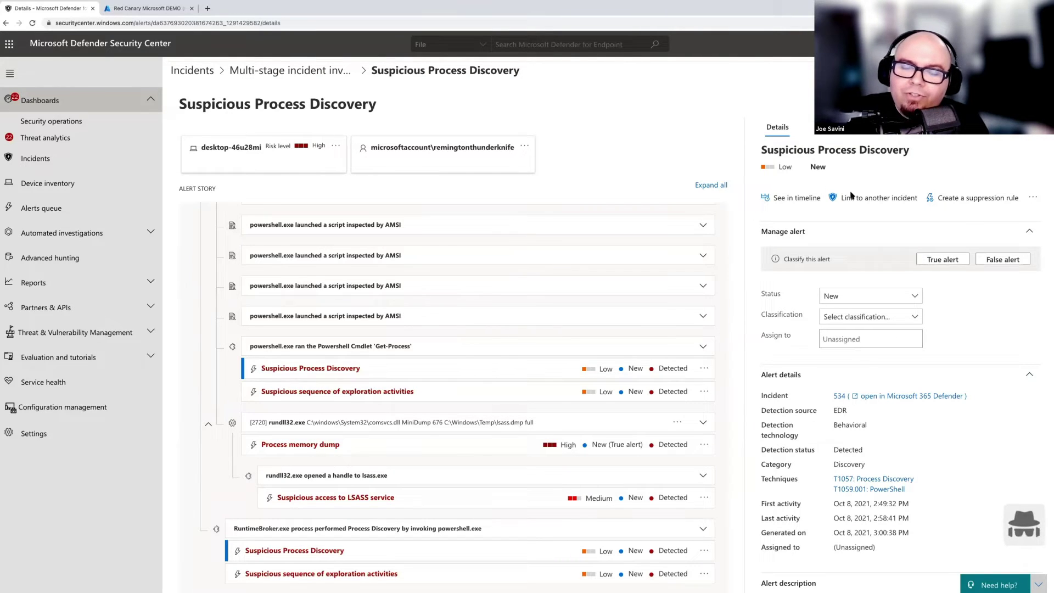
- Scroll to Alert details and highlight the EDR source and Behavioral detection technology values
scroll(854, 341, down, 1)
scroll(855, 341, down, 2)
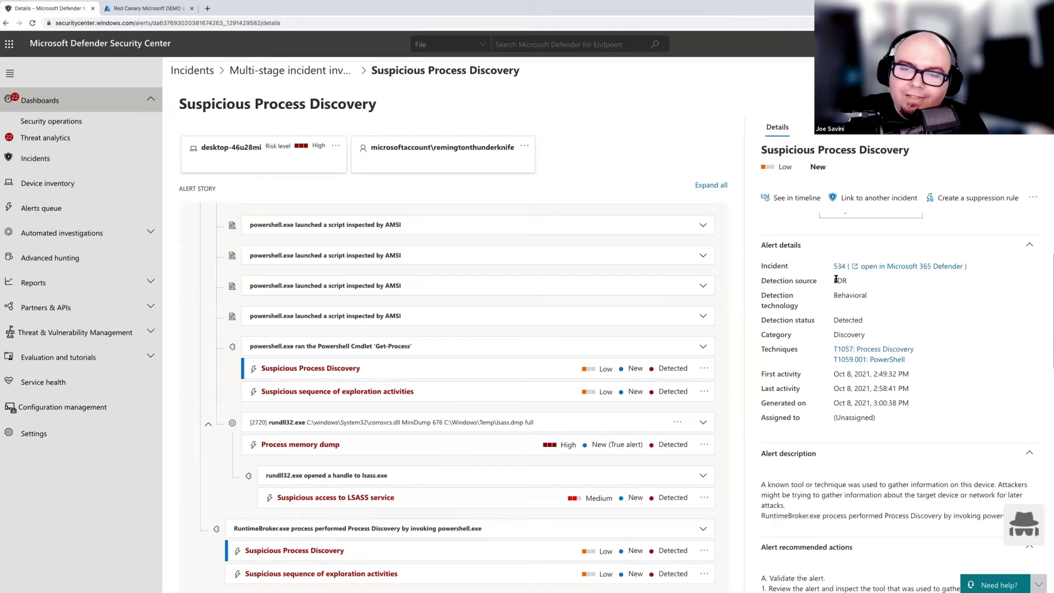
drag(838, 281, 865, 282)
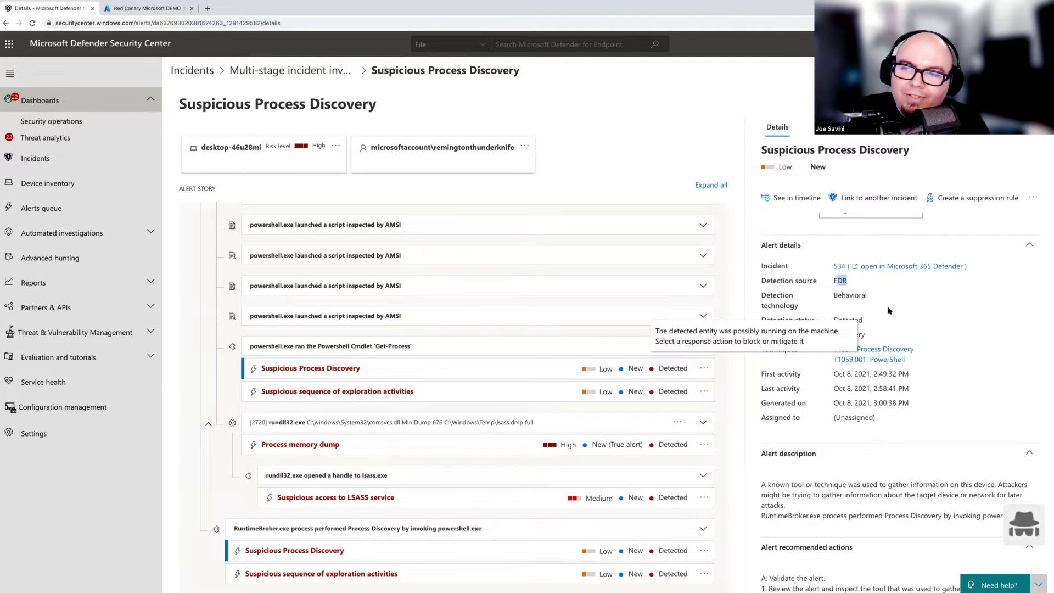
double_click(844, 294)
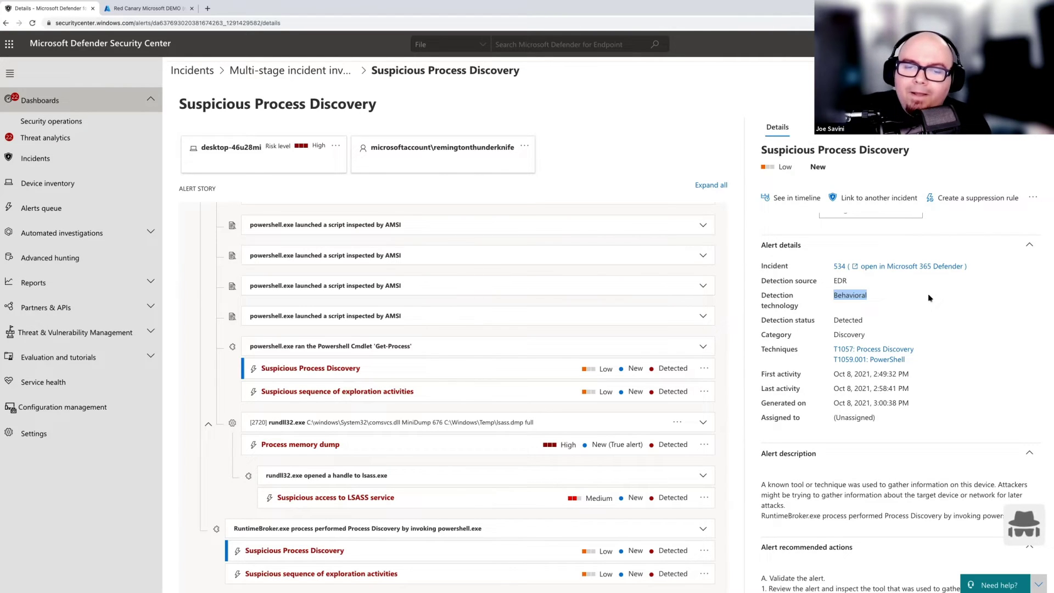
- Read the alert description and recommended actions: validate, scope, contain, contact responders
scroll(875, 301, down, 1)
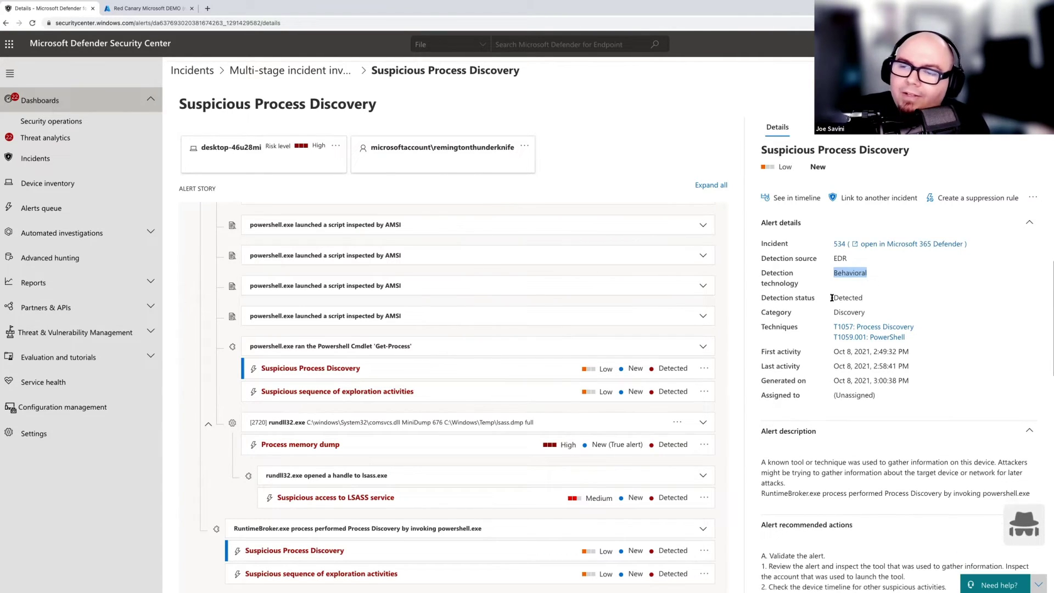
drag(837, 298, 903, 302)
drag(826, 316, 885, 323)
scroll(881, 322, down, 1)
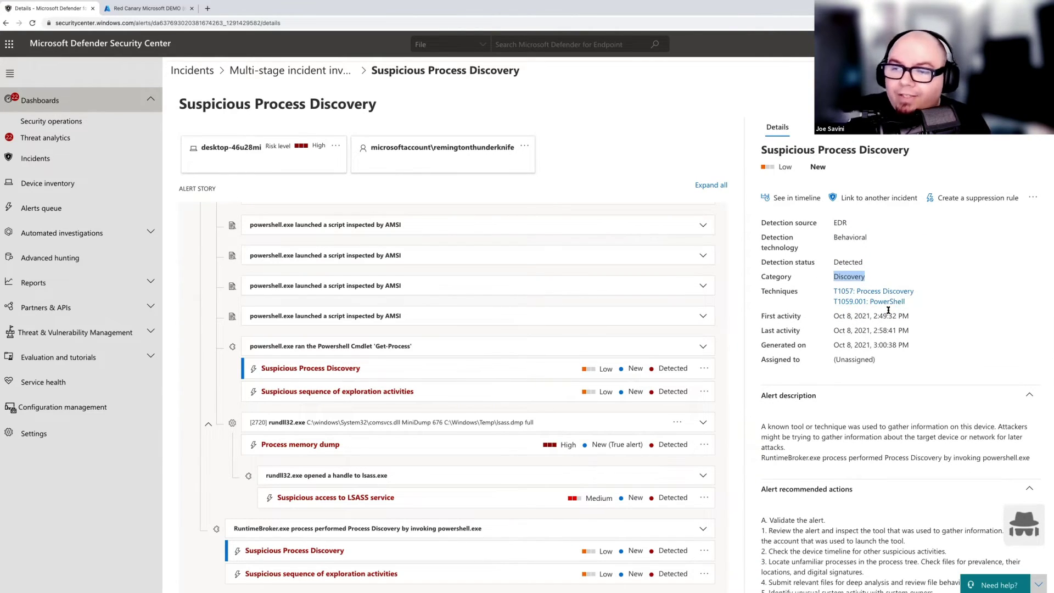
scroll(888, 310, down, 3)
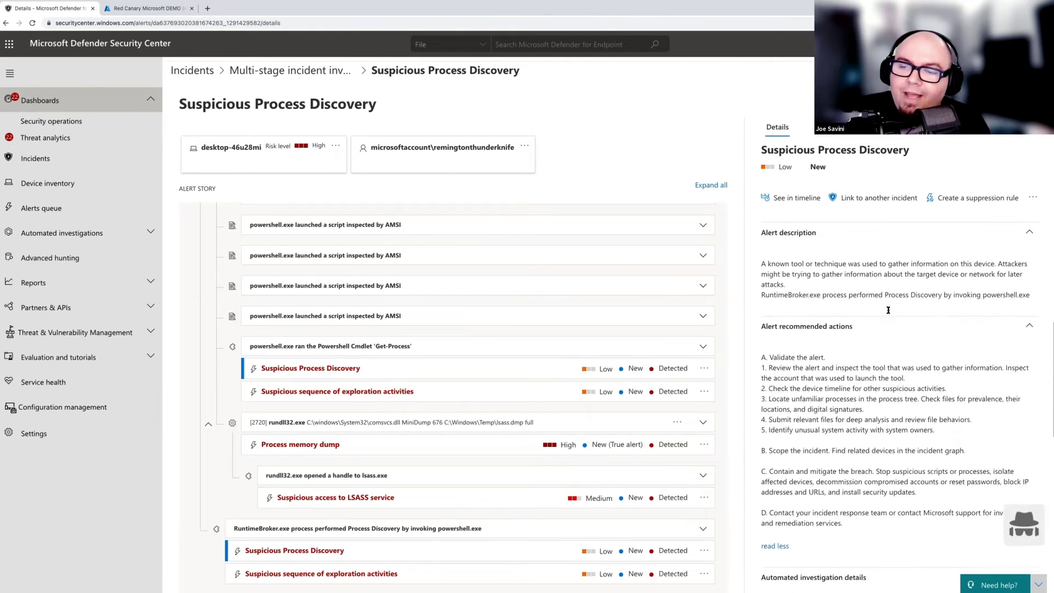
scroll(888, 310, down, 1)
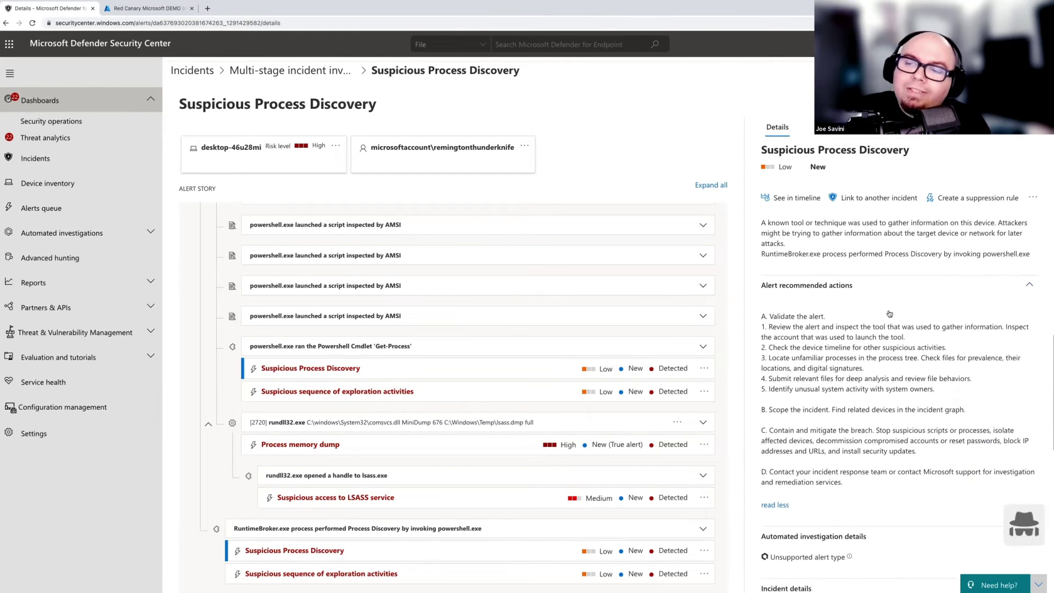
- Step through the exploration, memory dump and LSASS access alerts, ending on Process memory dump's High-severity details
click(502, 390)
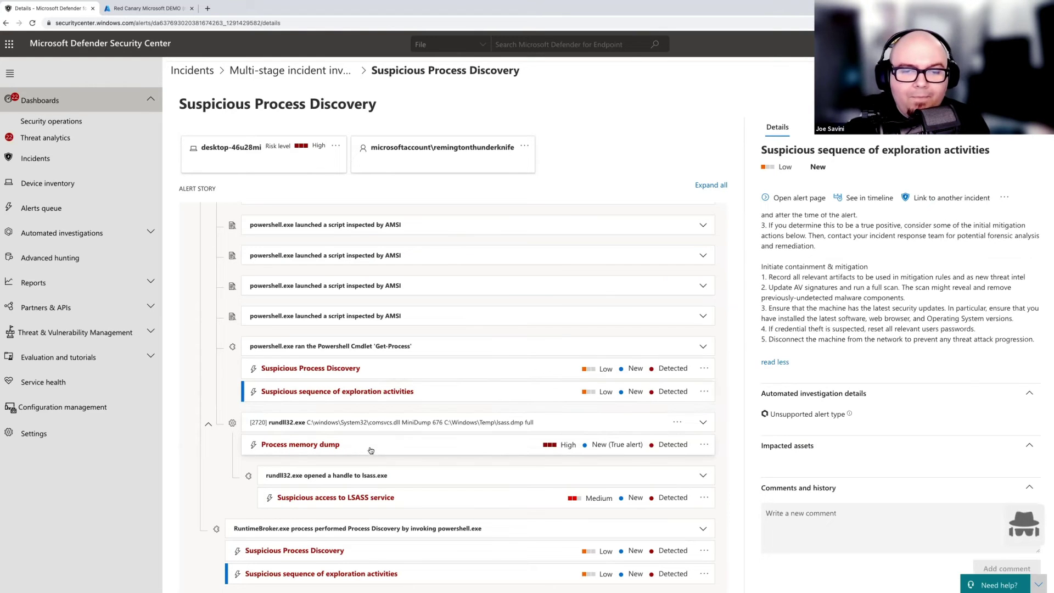
click(401, 439)
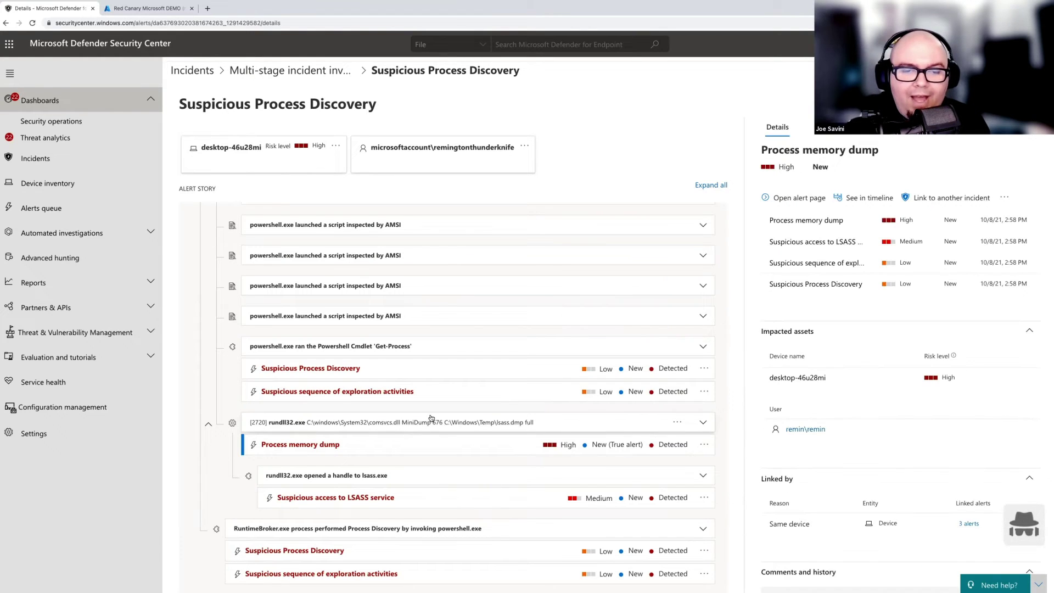
click(379, 496)
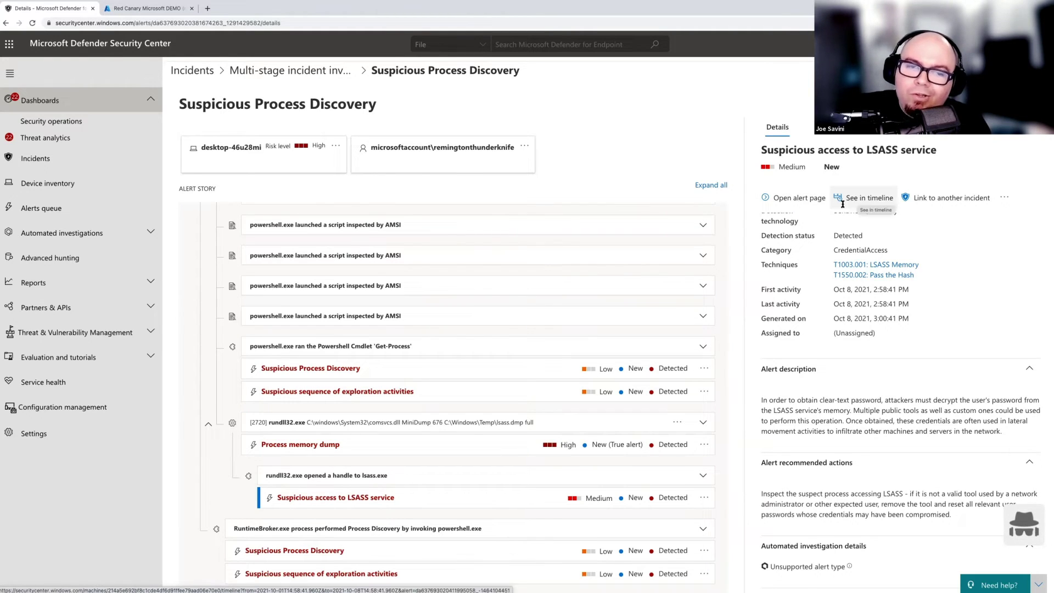
scroll(635, 299, up, 2)
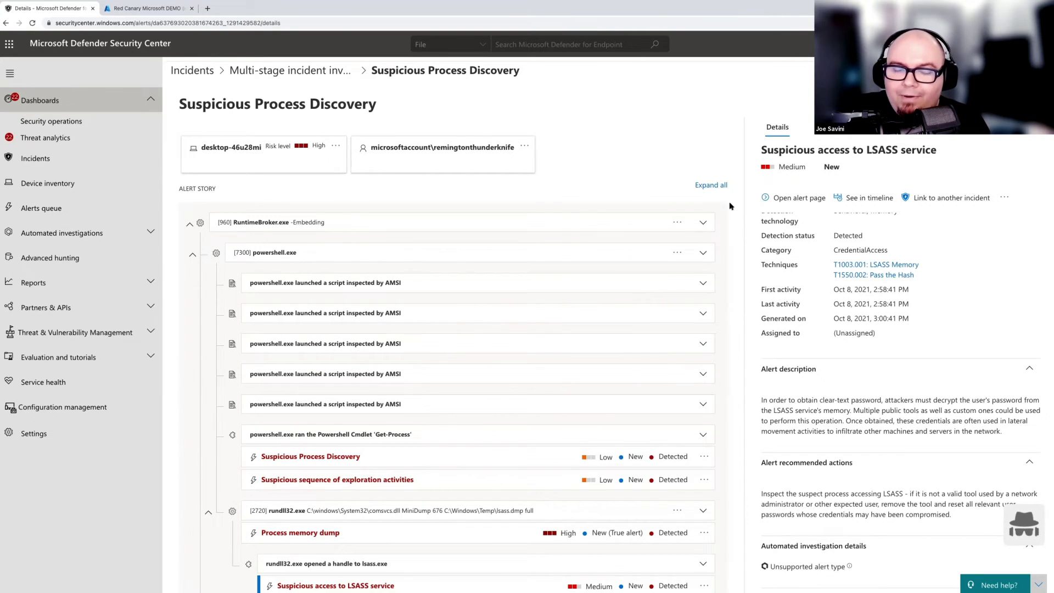
scroll(707, 232, down, 2)
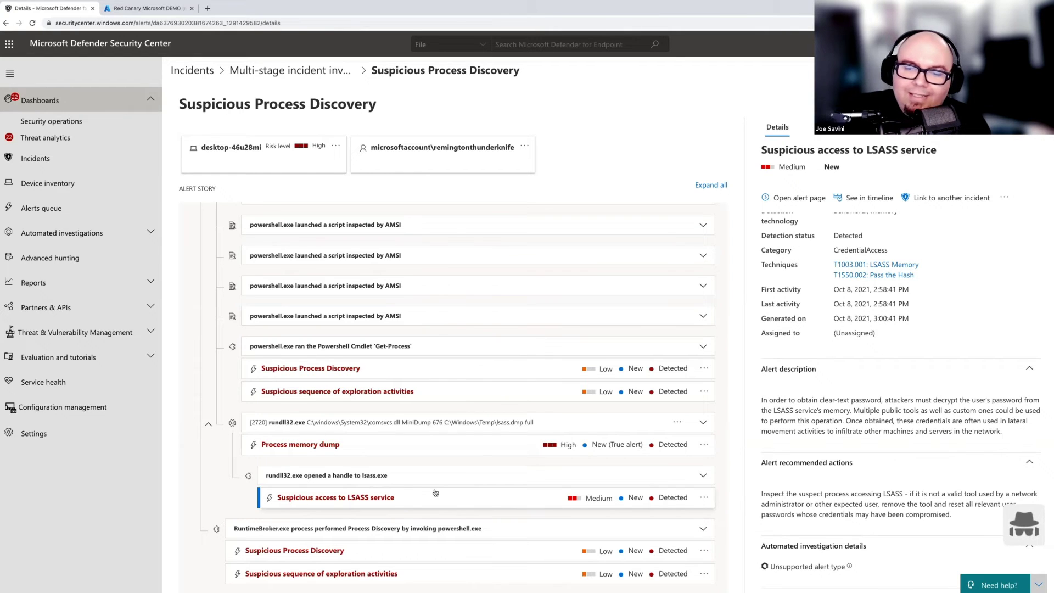
click(432, 446)
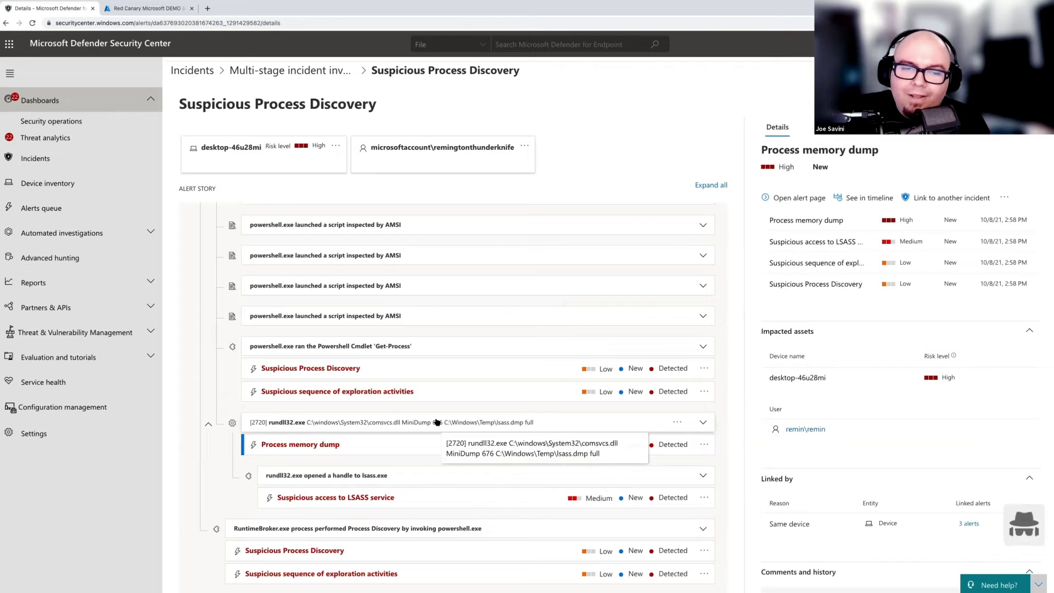